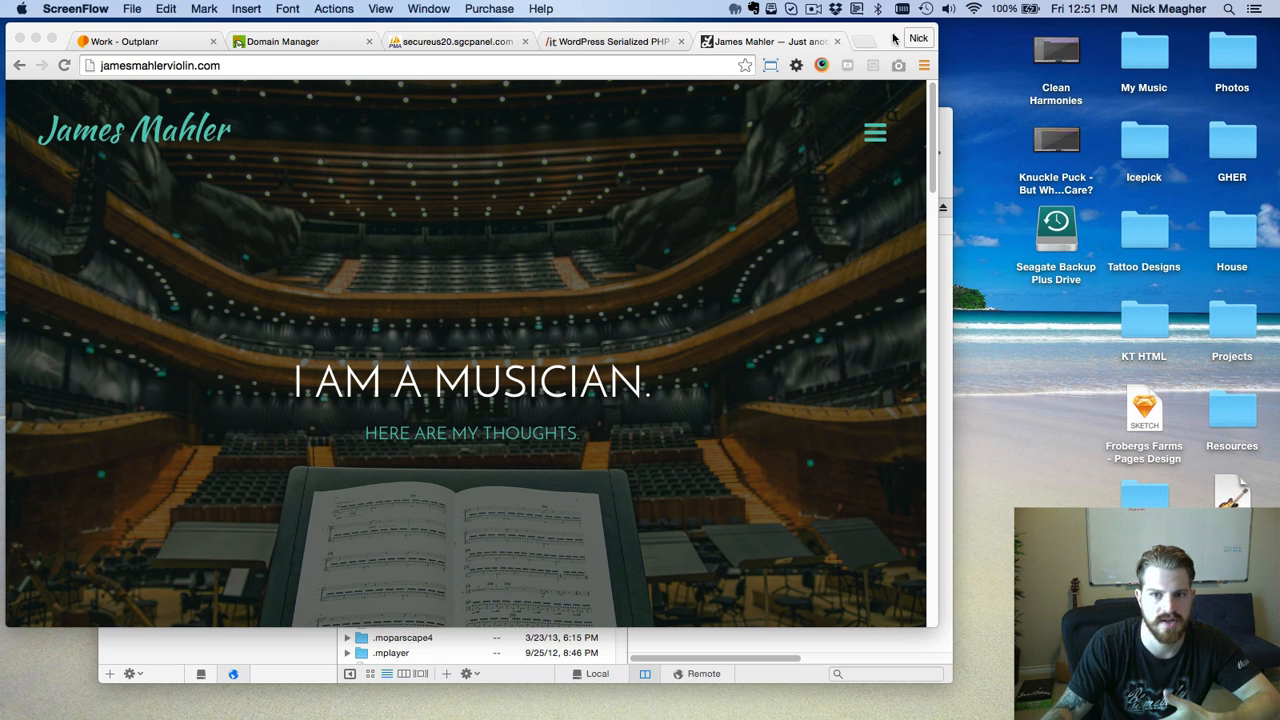
Load james.icepick.co in a new tab and check its site address.
click(860, 41)
text(james.icepick.co)
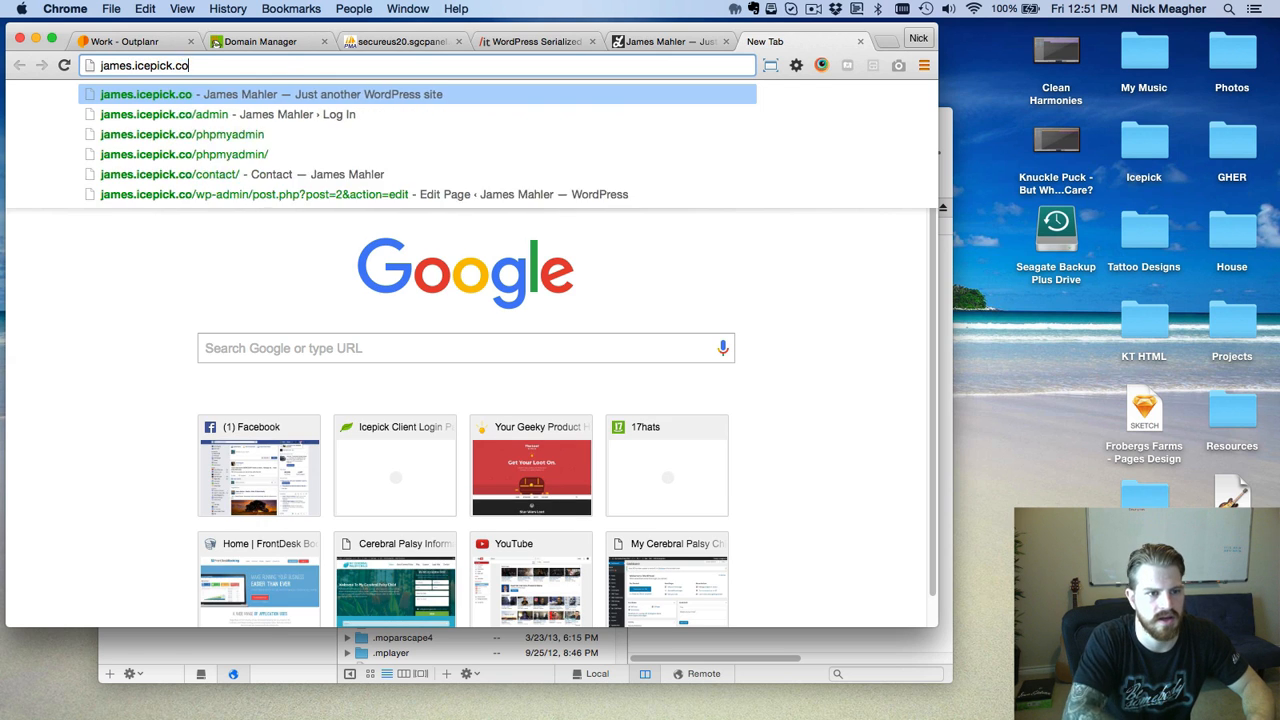
key(Return)
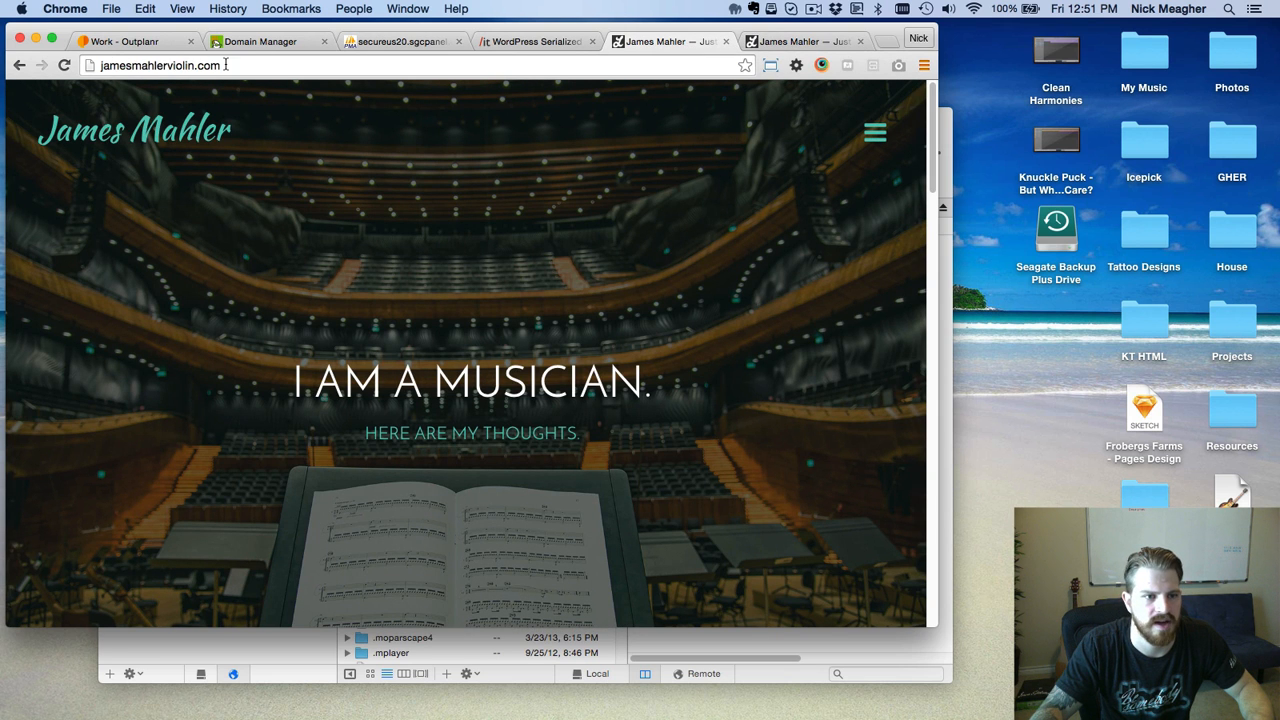
click(283, 65)
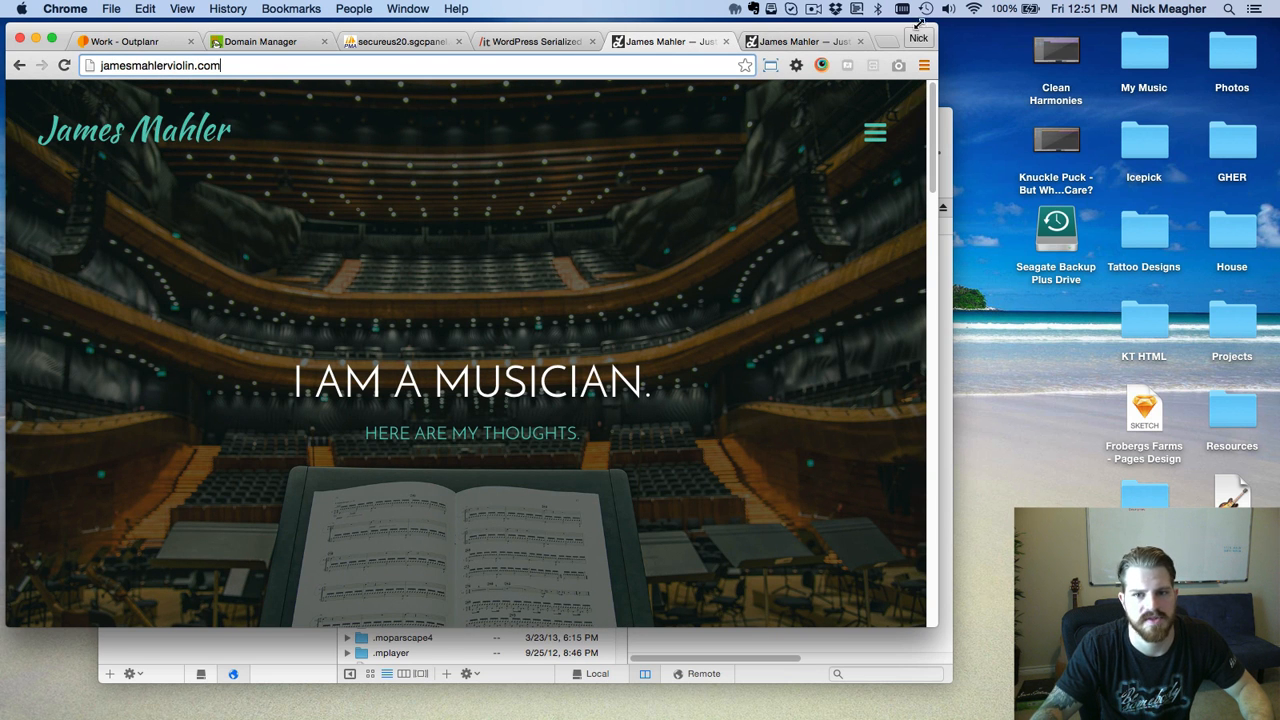
click(860, 42)
click(927, 651)
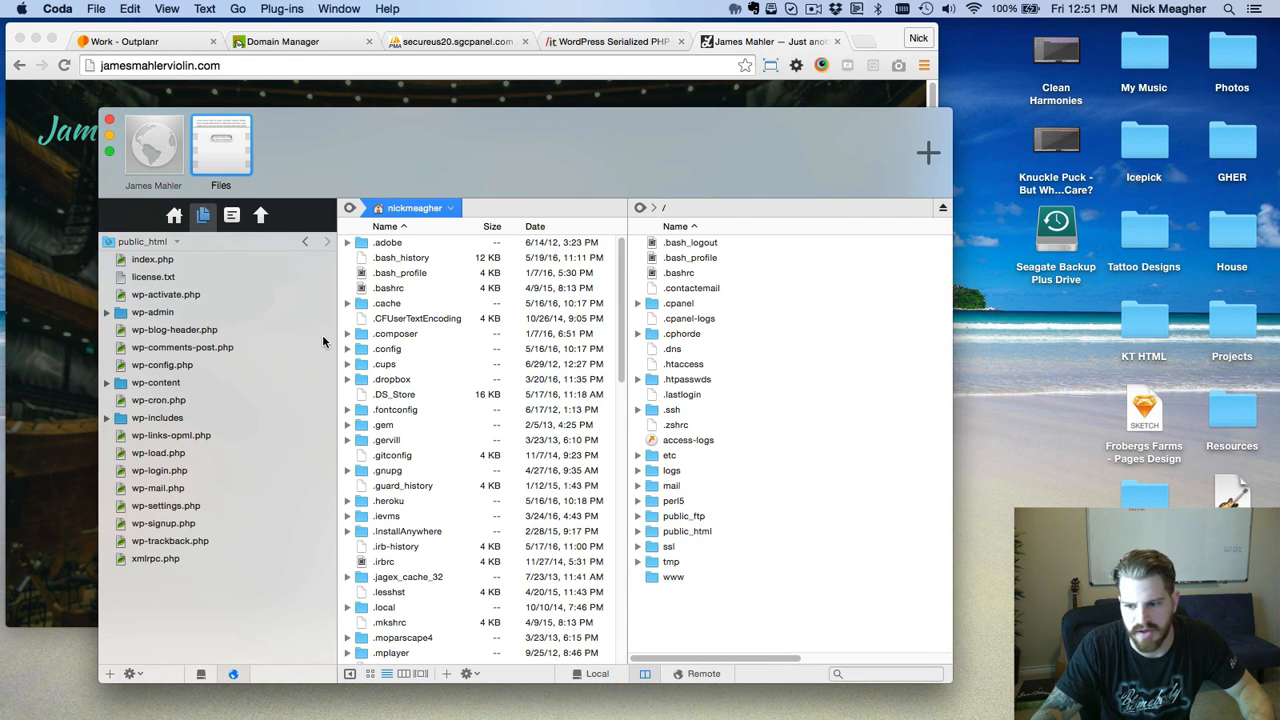
click(452, 42)
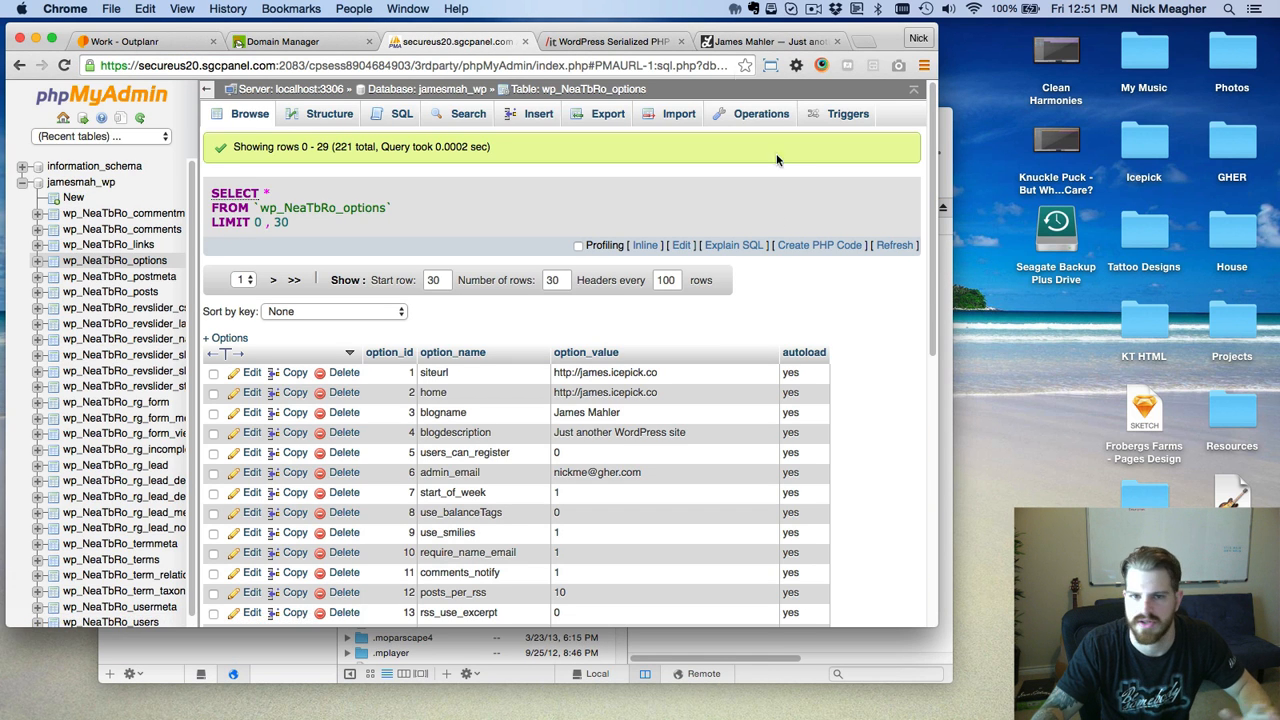
click(762, 43)
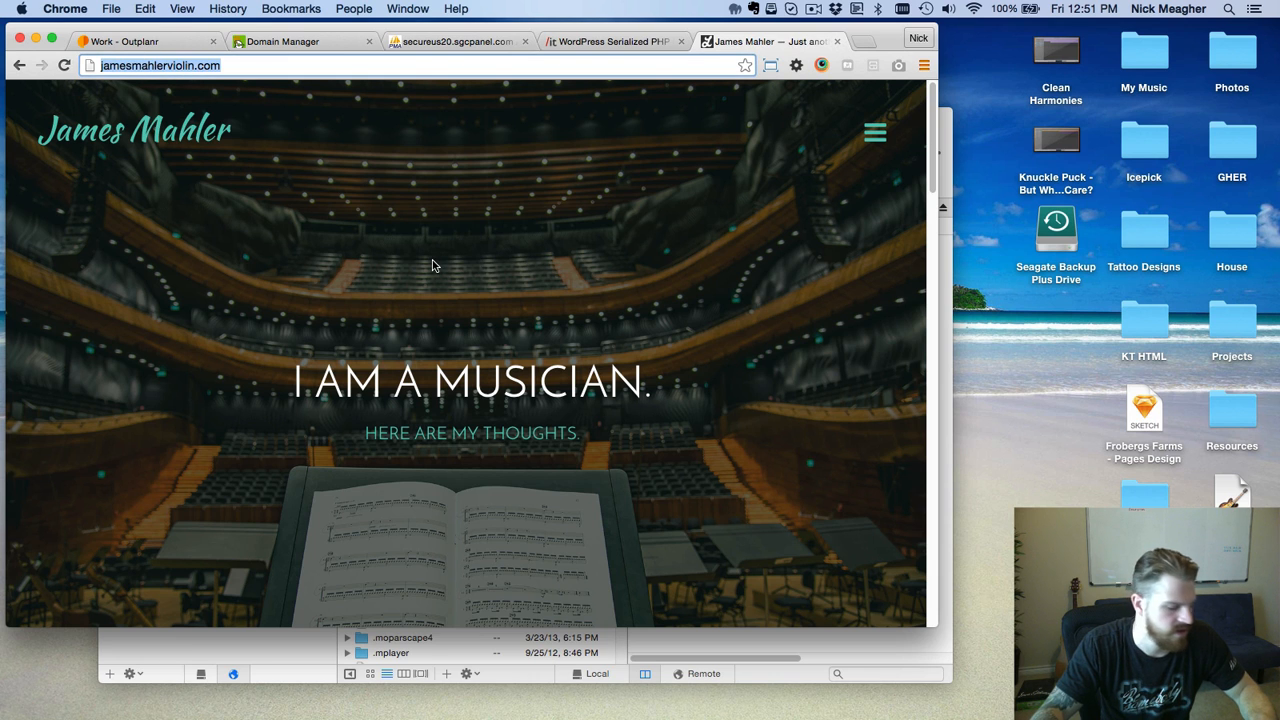
Show jamesmahlerviolin.com's DNS records and highlight the A record IP 77.104.139.98.
click(310, 41)
double_click(212, 372)
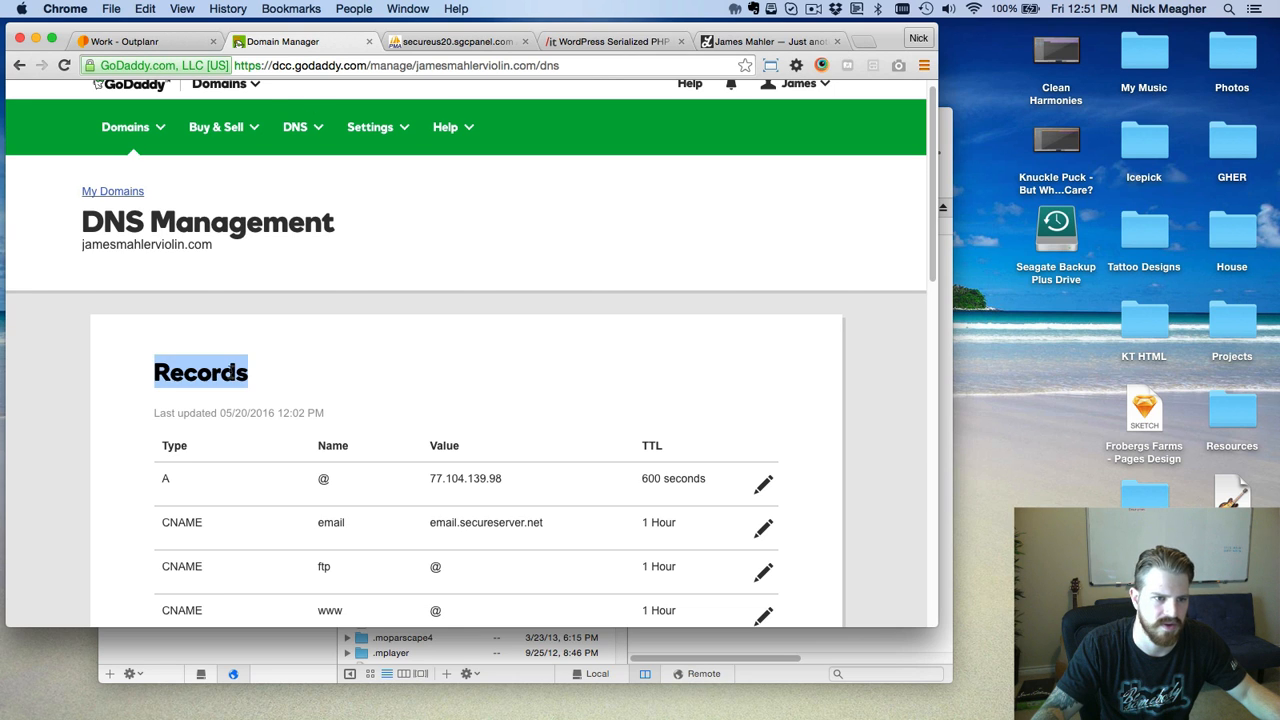
click(253, 175)
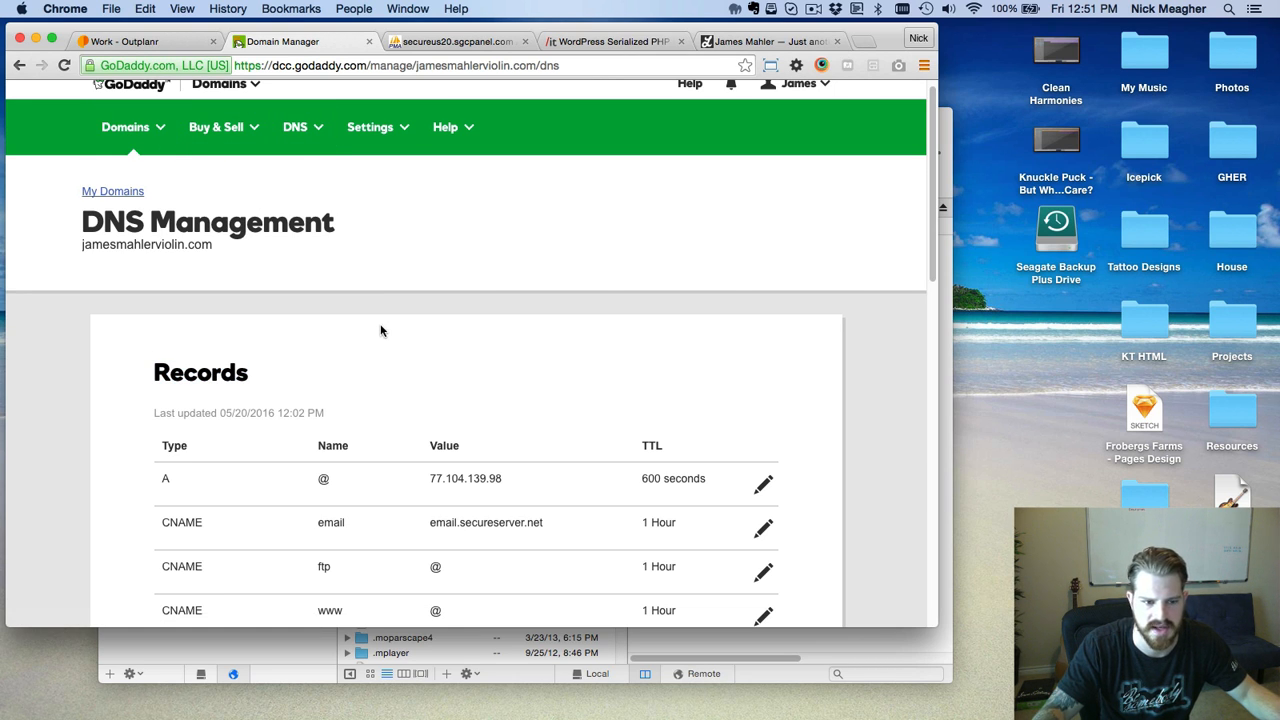
double_click(166, 480)
drag(430, 479, 511, 478)
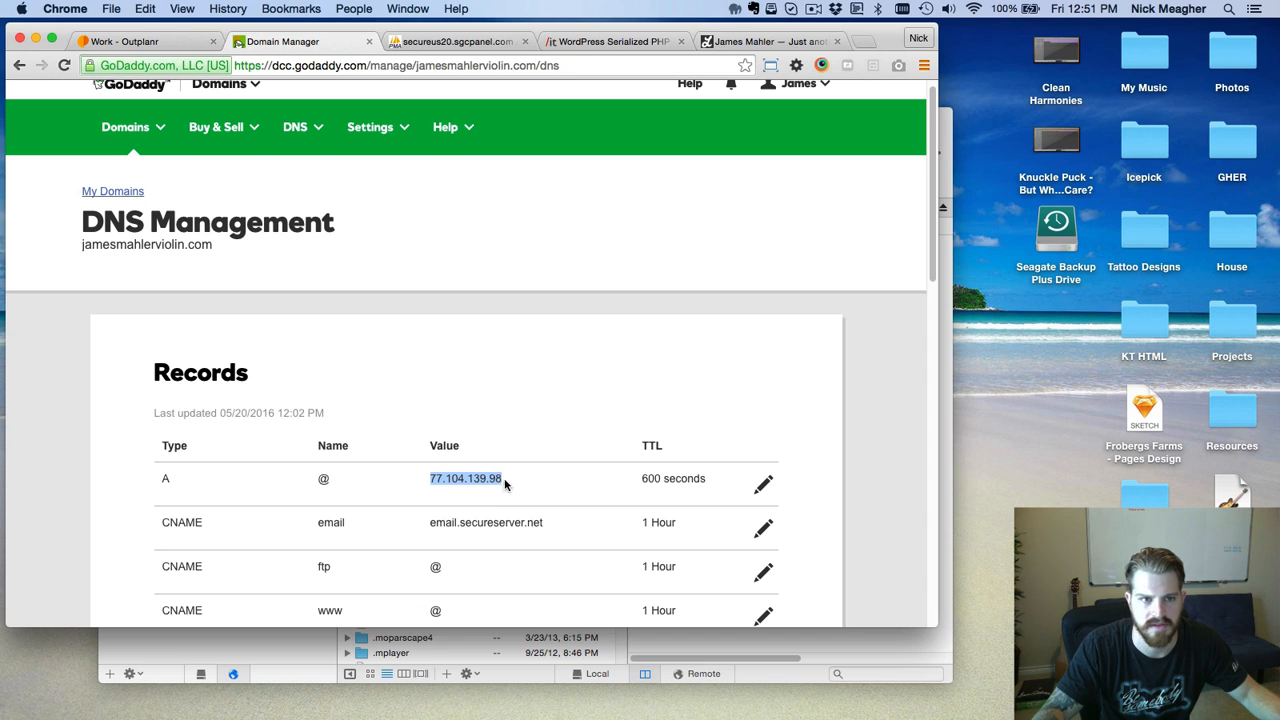
click(567, 320)
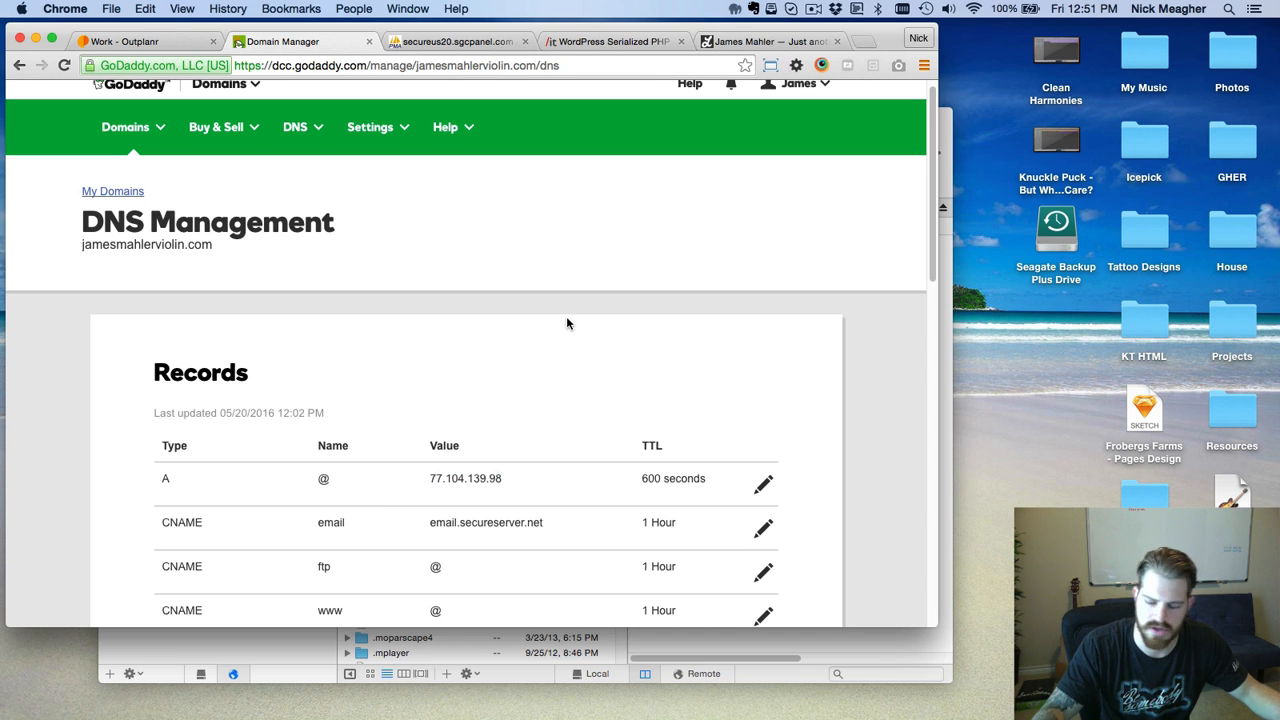
Point out the A record IP 77.104.139.98 again, then close the James Mahler site tab.
drag(508, 478, 428, 478)
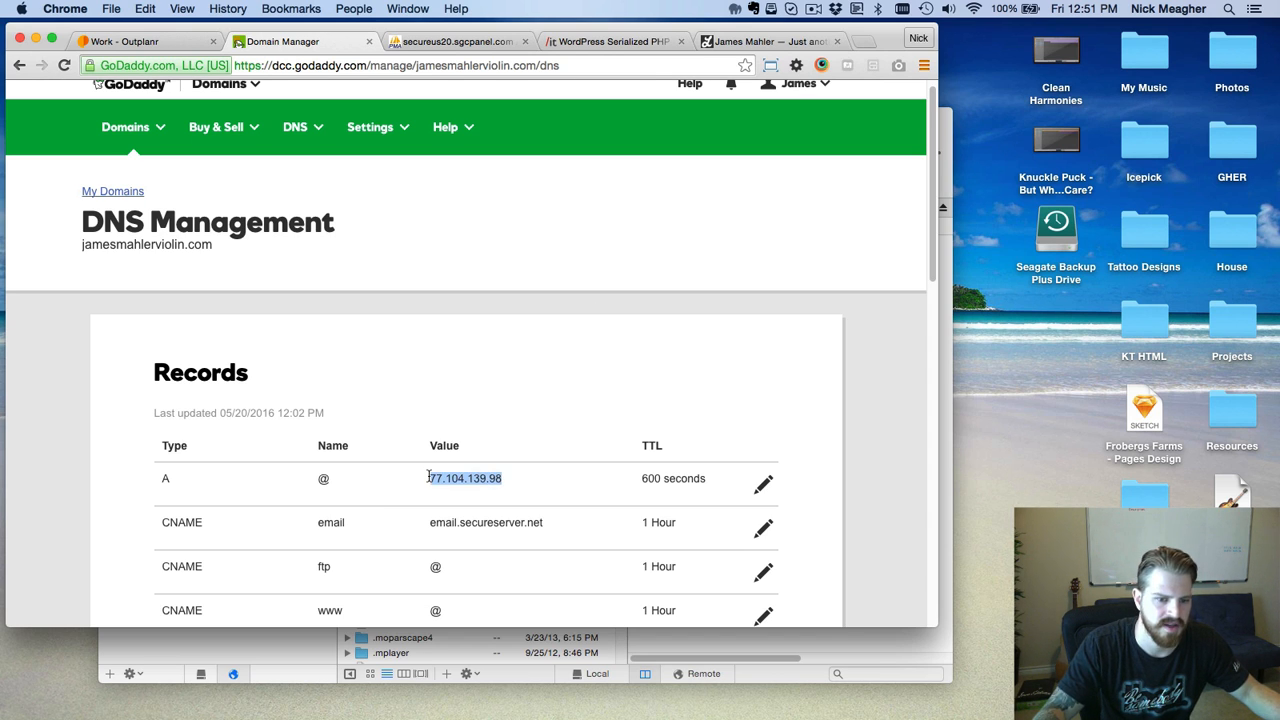
click(506, 480)
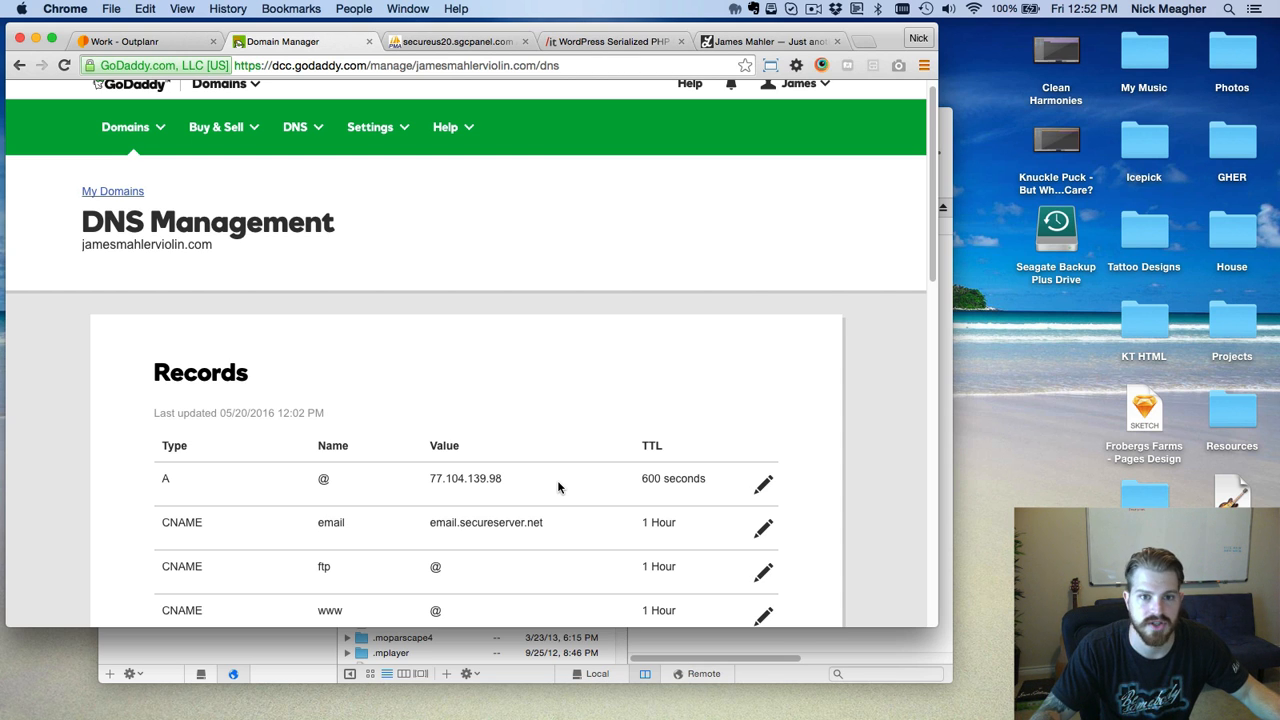
drag(554, 480, 422, 478)
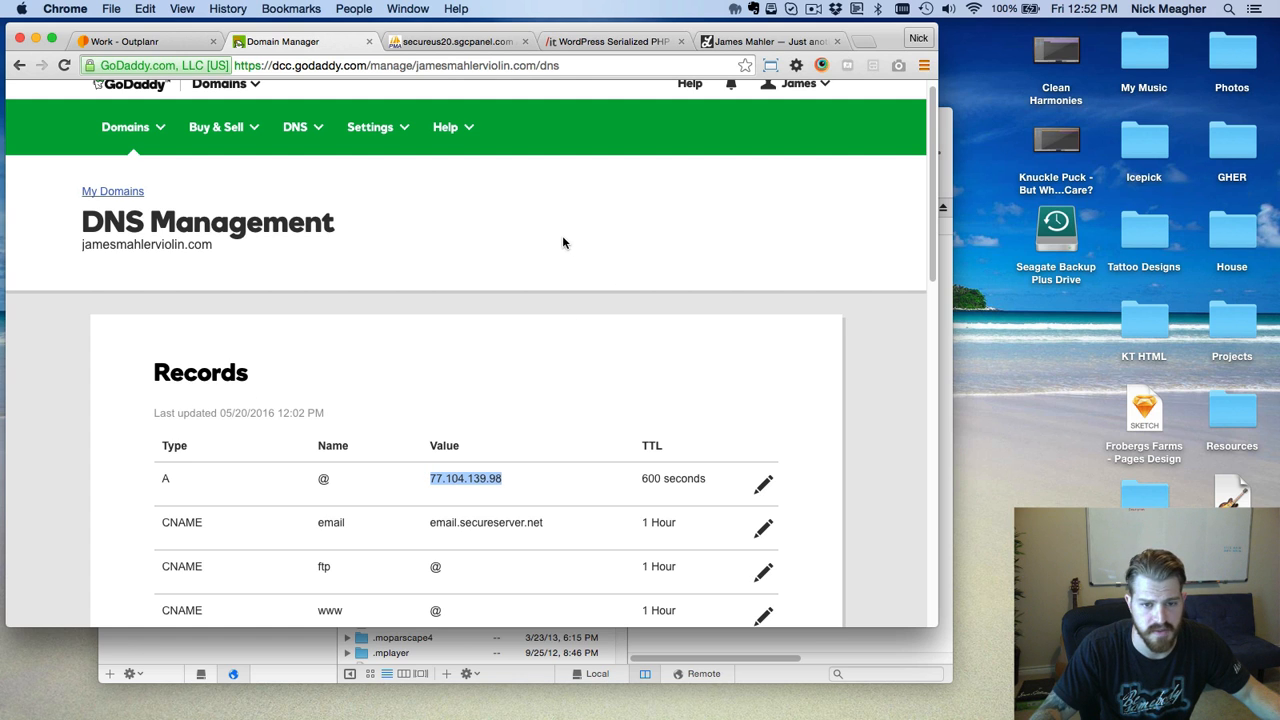
click(555, 280)
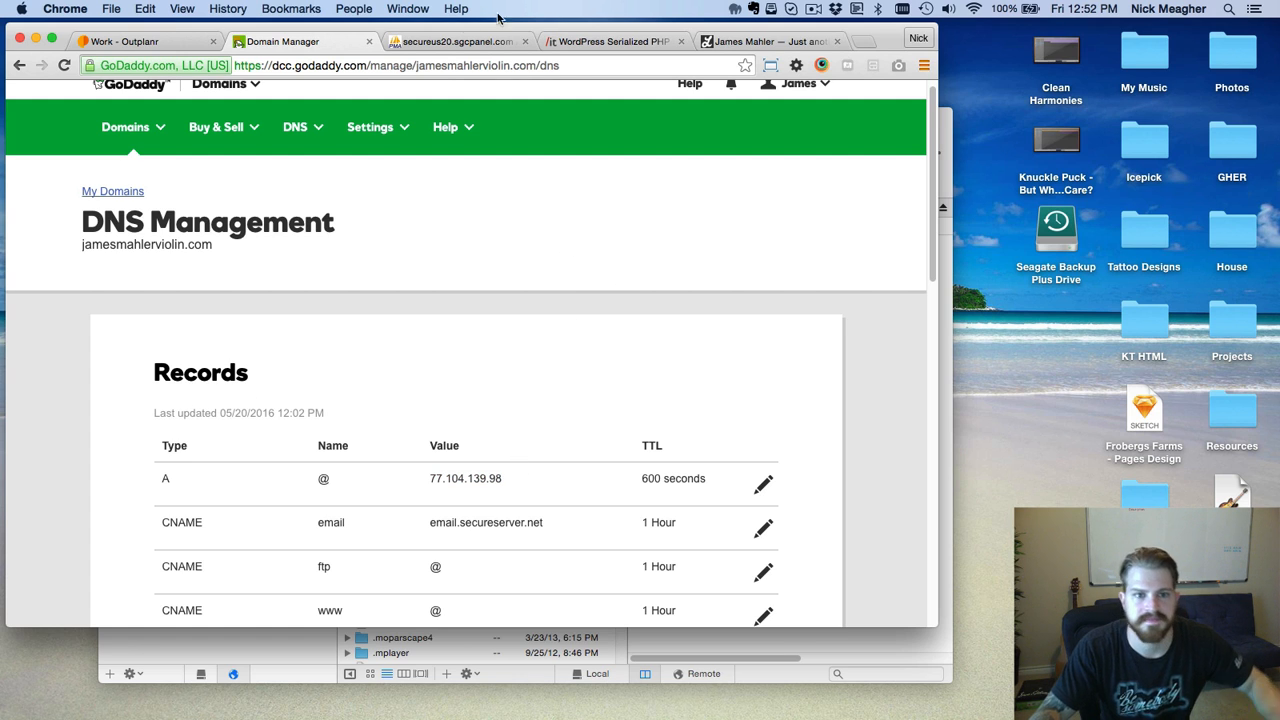
click(837, 41)
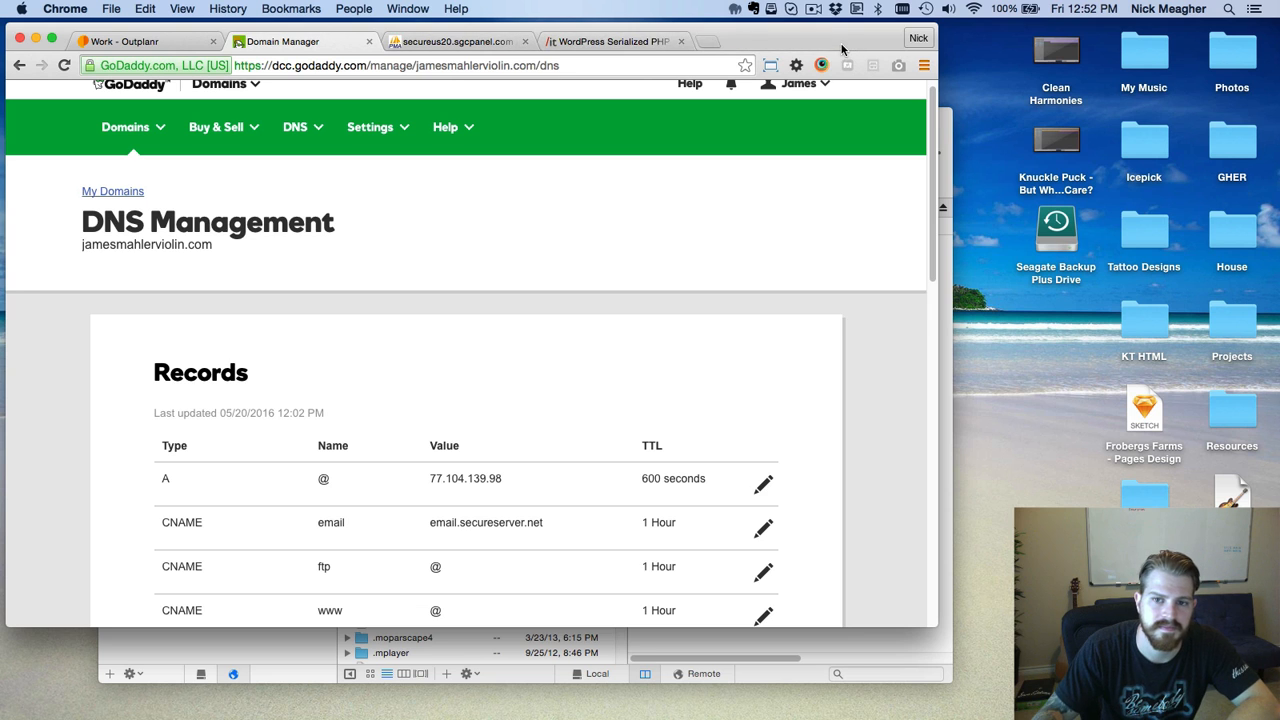
Load jamesmahlerviolin.com in a new tab from the address suggestions.
click(708, 41)
text(james)
key(Down)
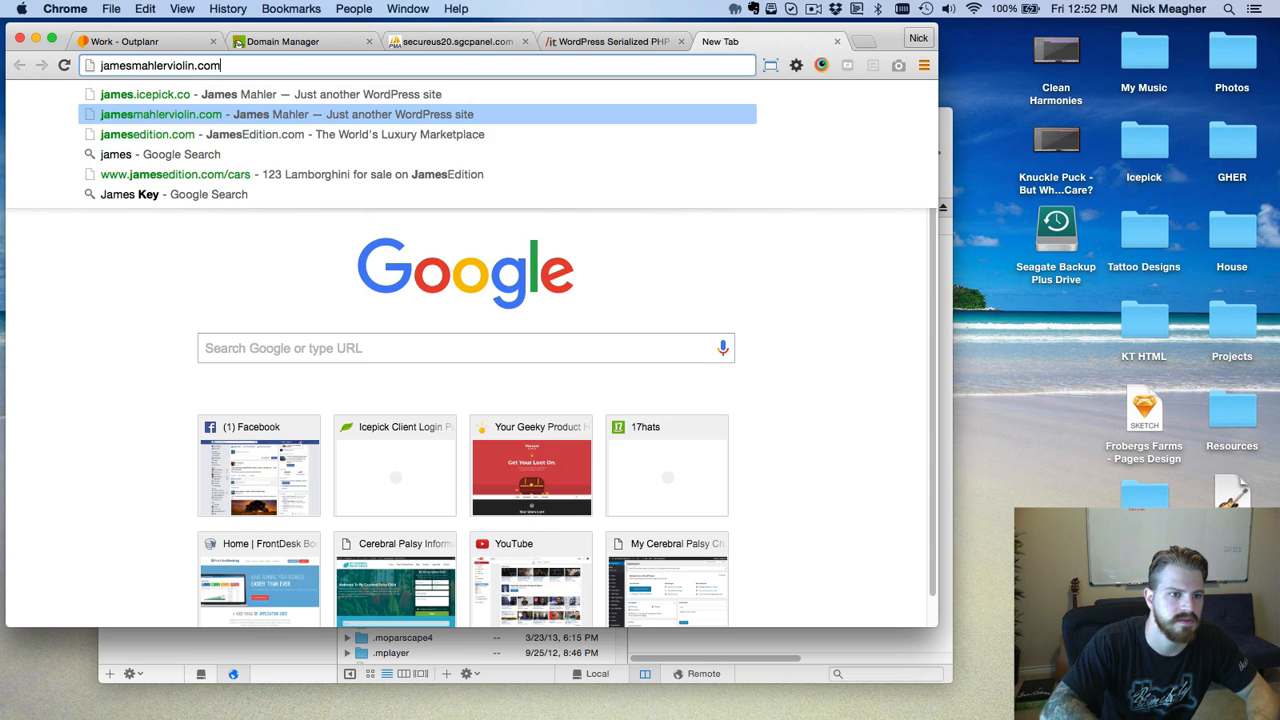
key(Return)
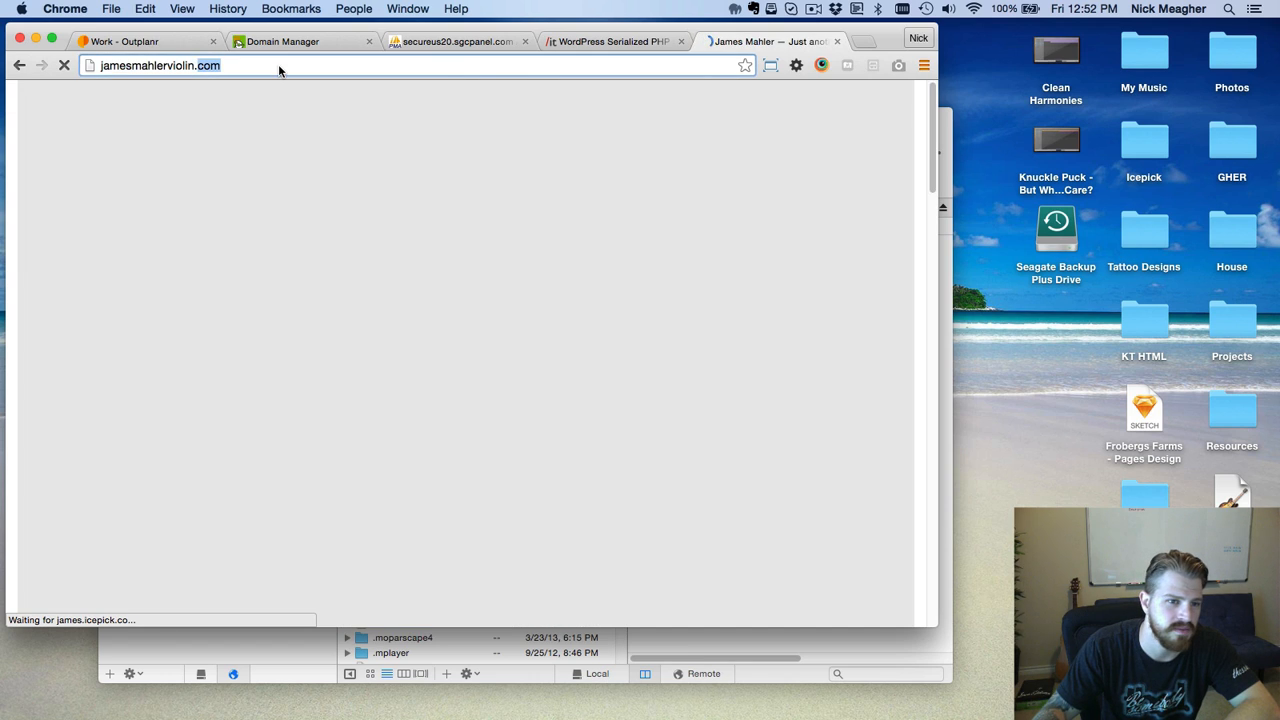
click(279, 66)
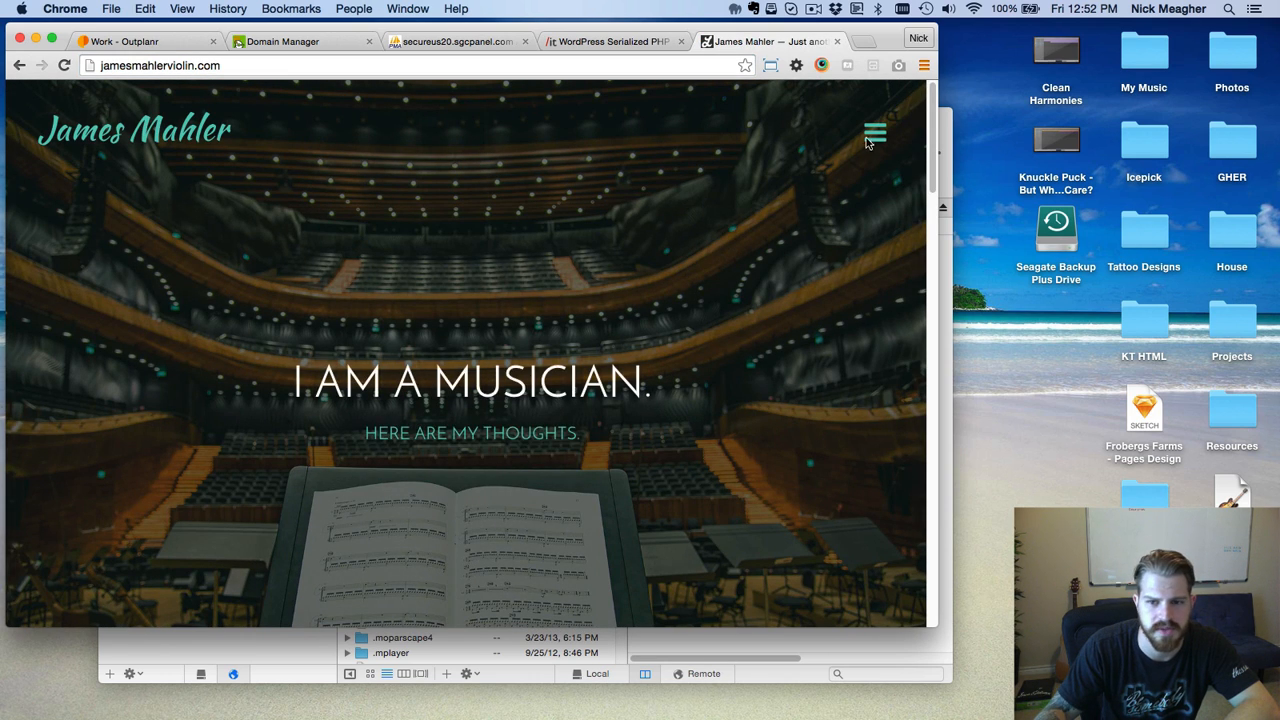
Follow the menu's About link to james.icepick.co/about/, then re-enter jamesmahlerviolin.com.
click(868, 136)
click(827, 285)
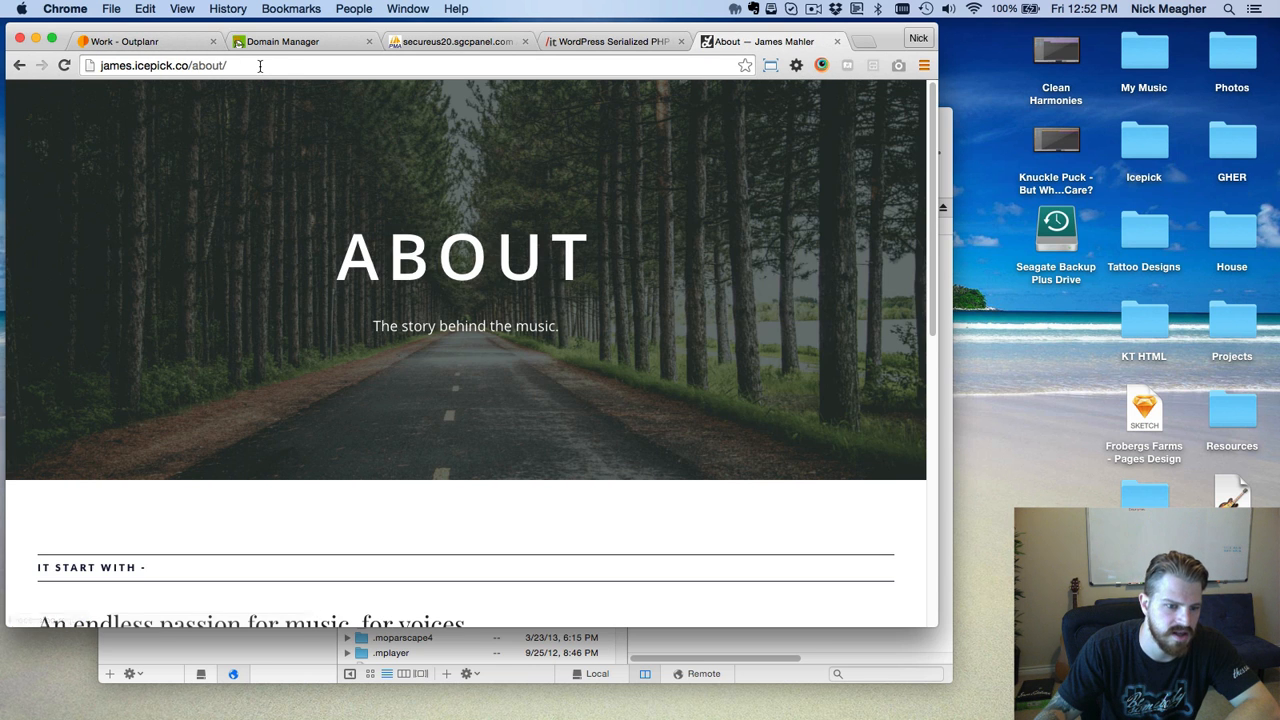
click(260, 66)
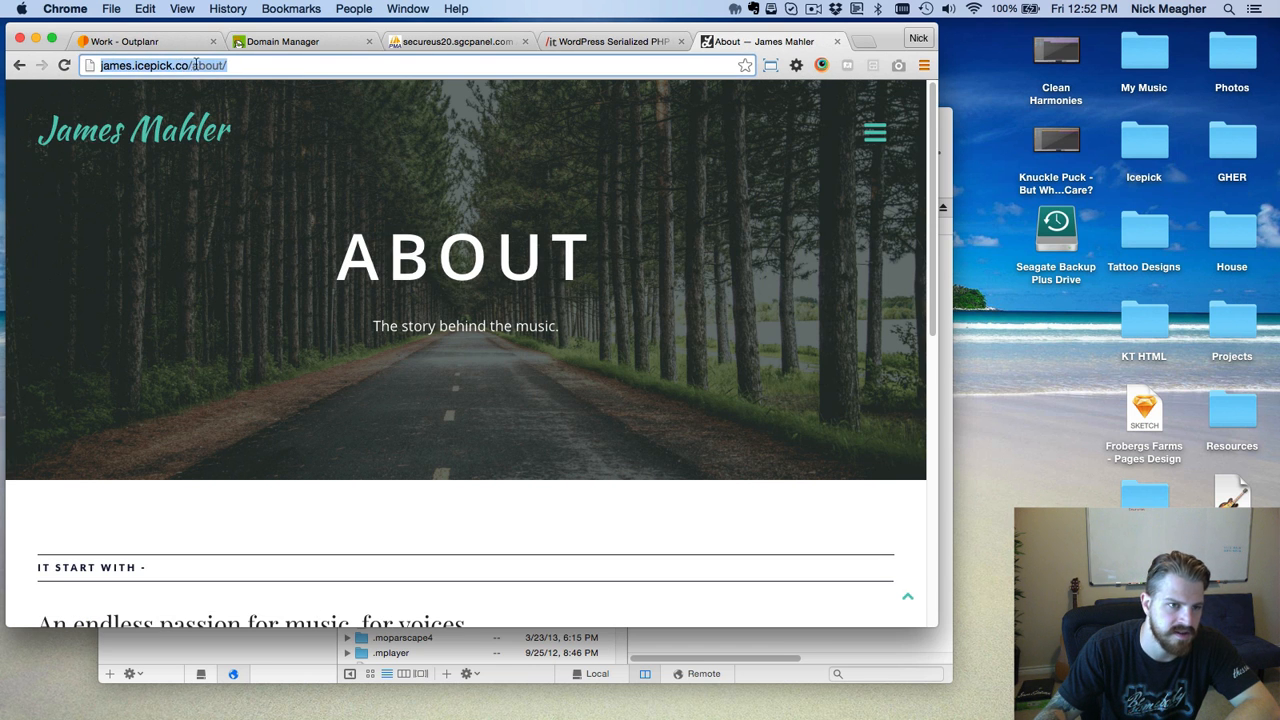
text(jamesmahlerviolin.com)
key(Return)
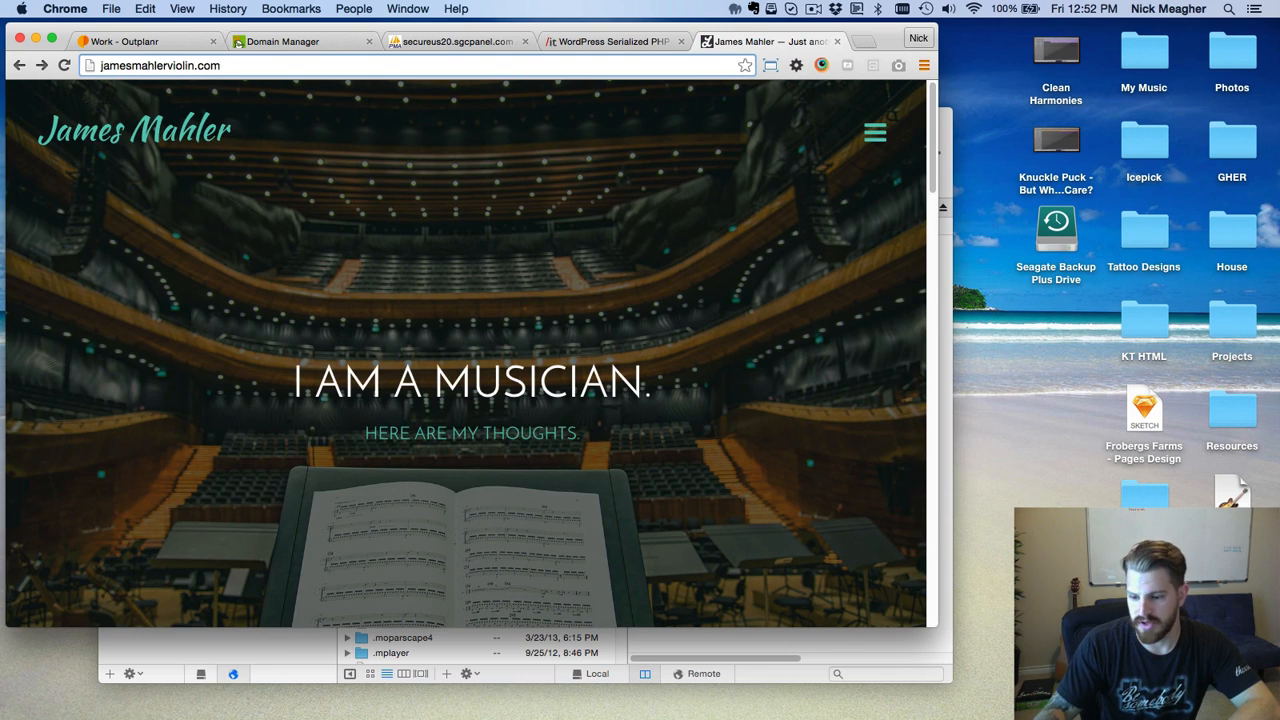
key(super+Tab)
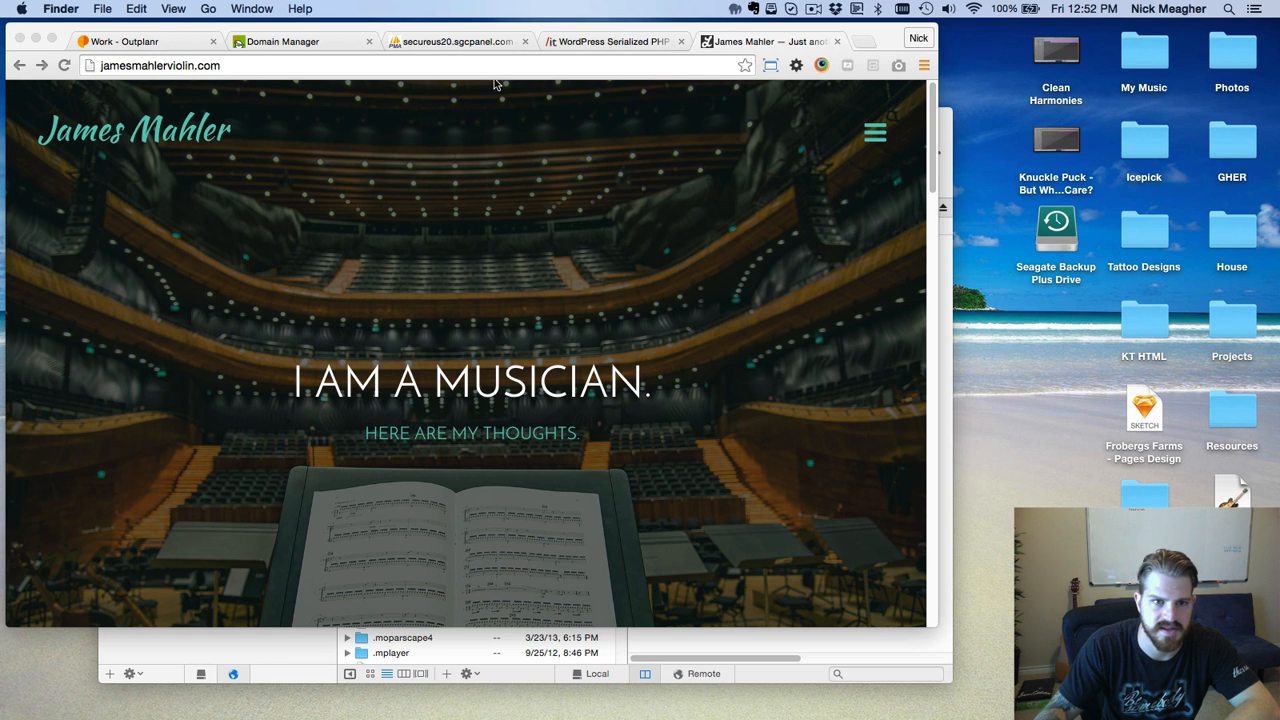
click(482, 44)
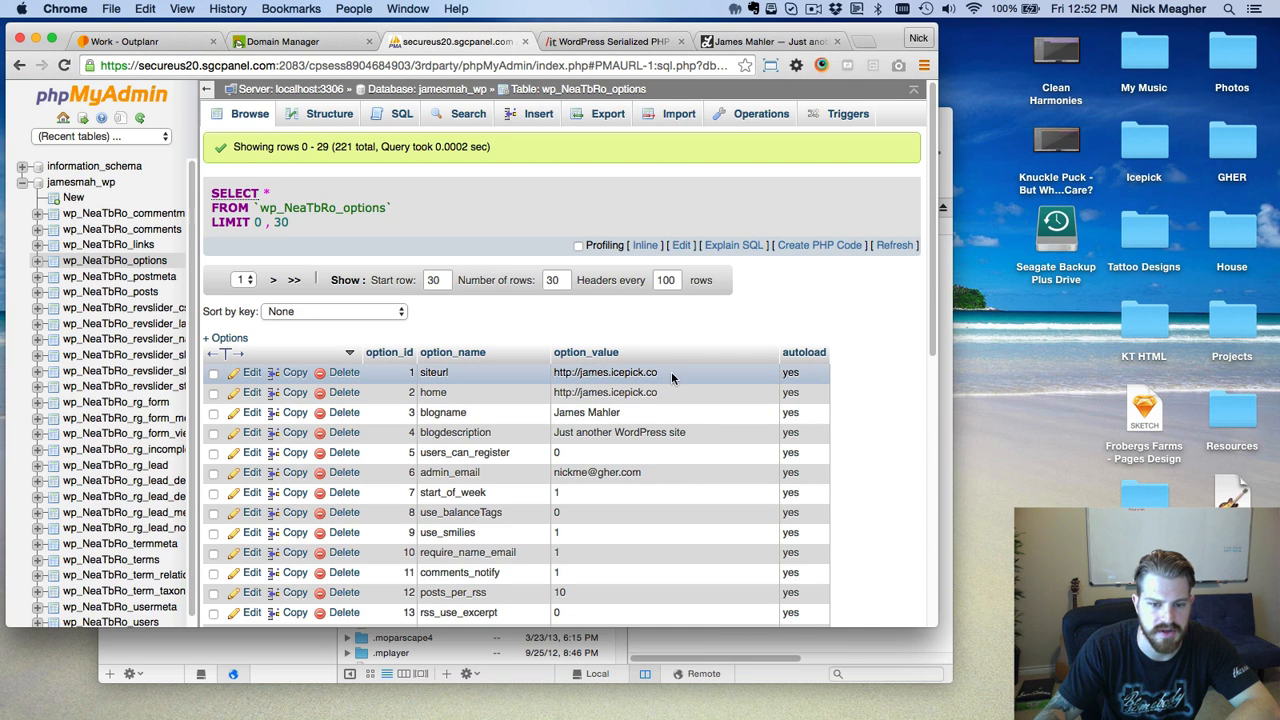
drag(672, 376, 563, 372)
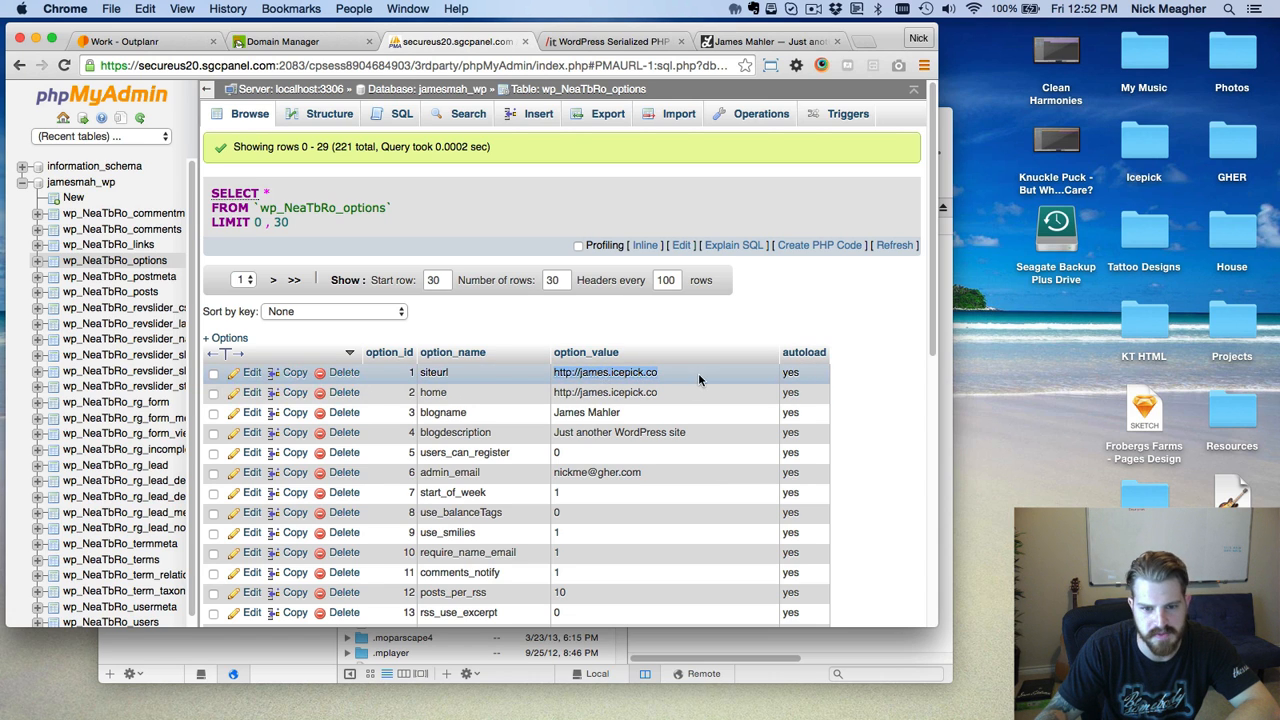
click(712, 320)
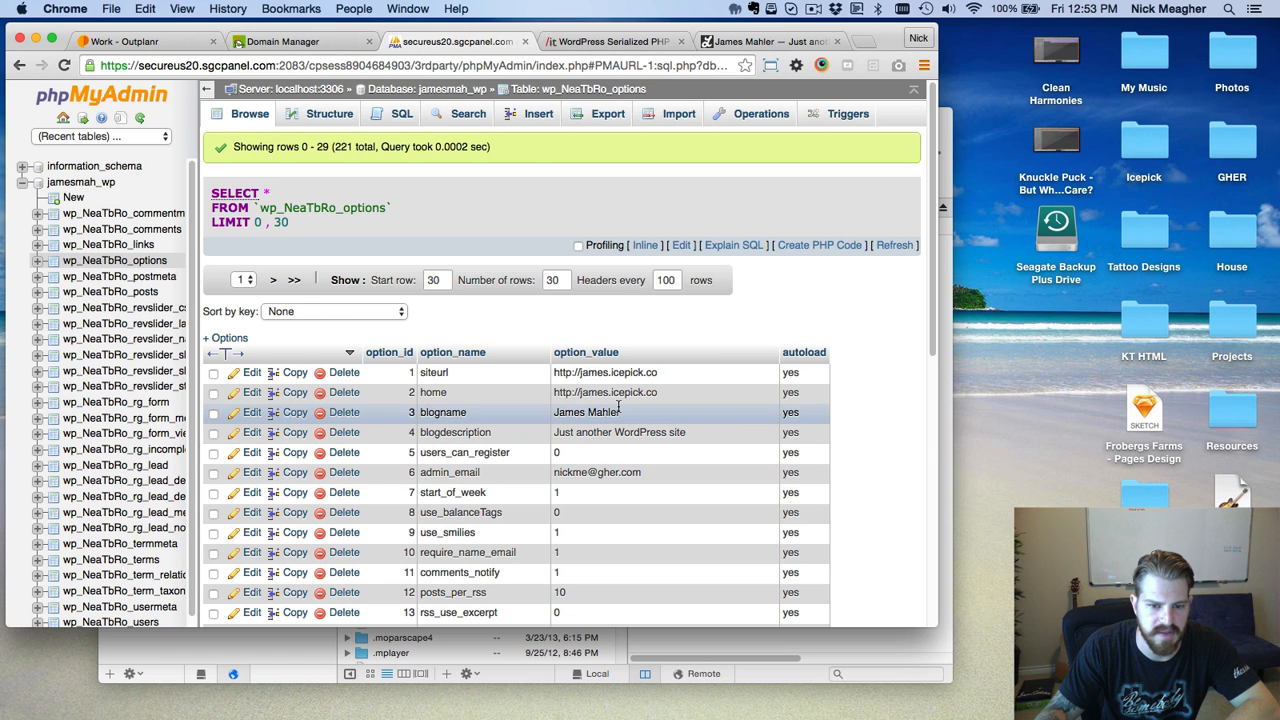
click(605, 41)
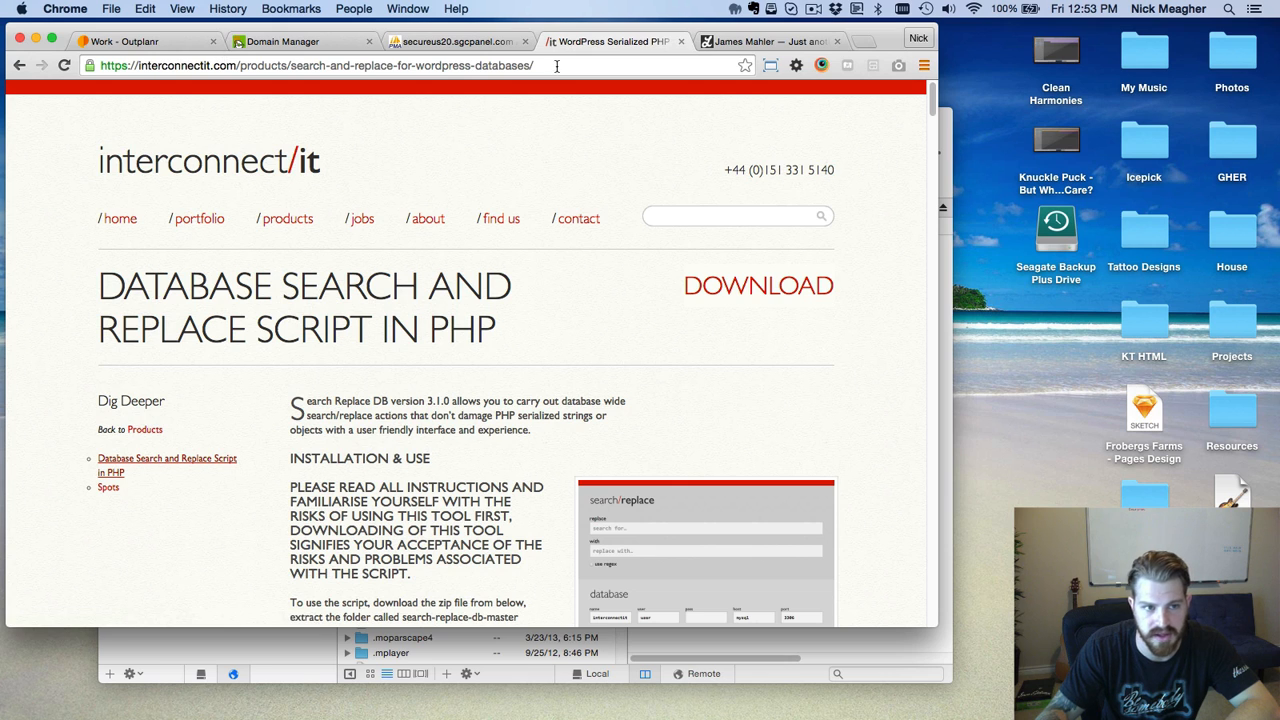
Download the Search Replace DB zip, dismiss the download bar, and return to Coda.
click(767, 304)
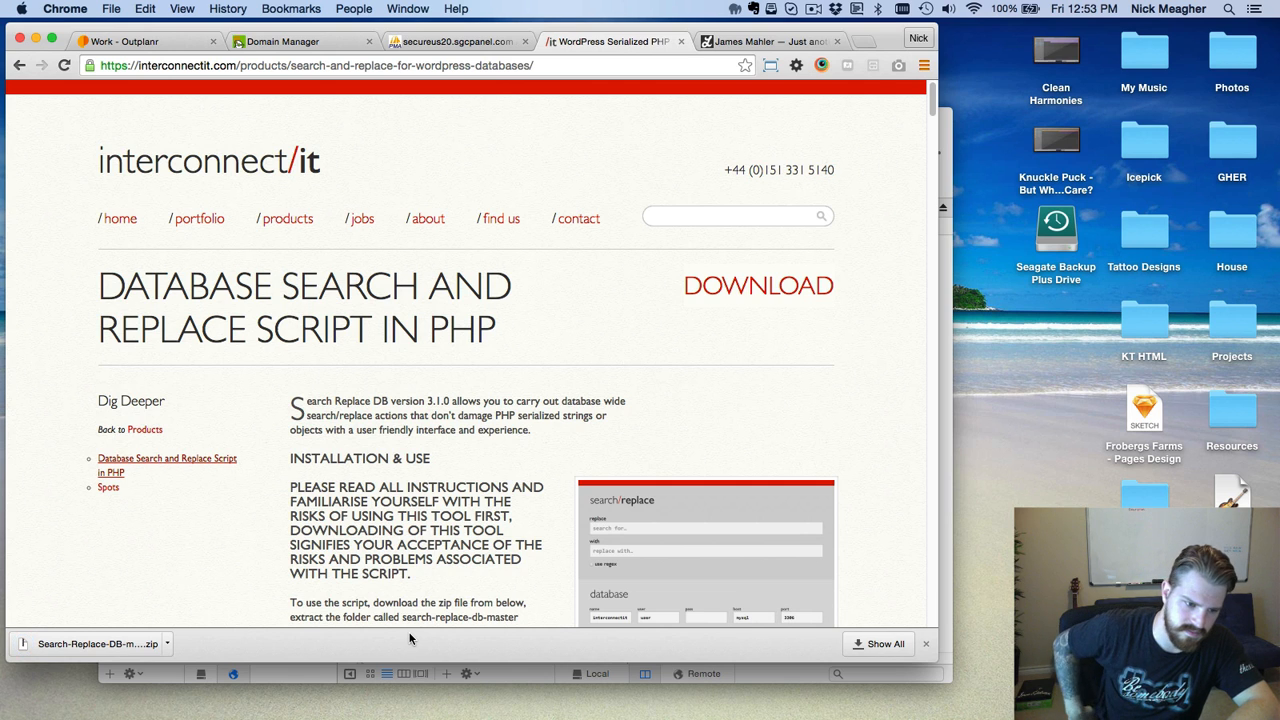
click(926, 643)
key(super+Tab)
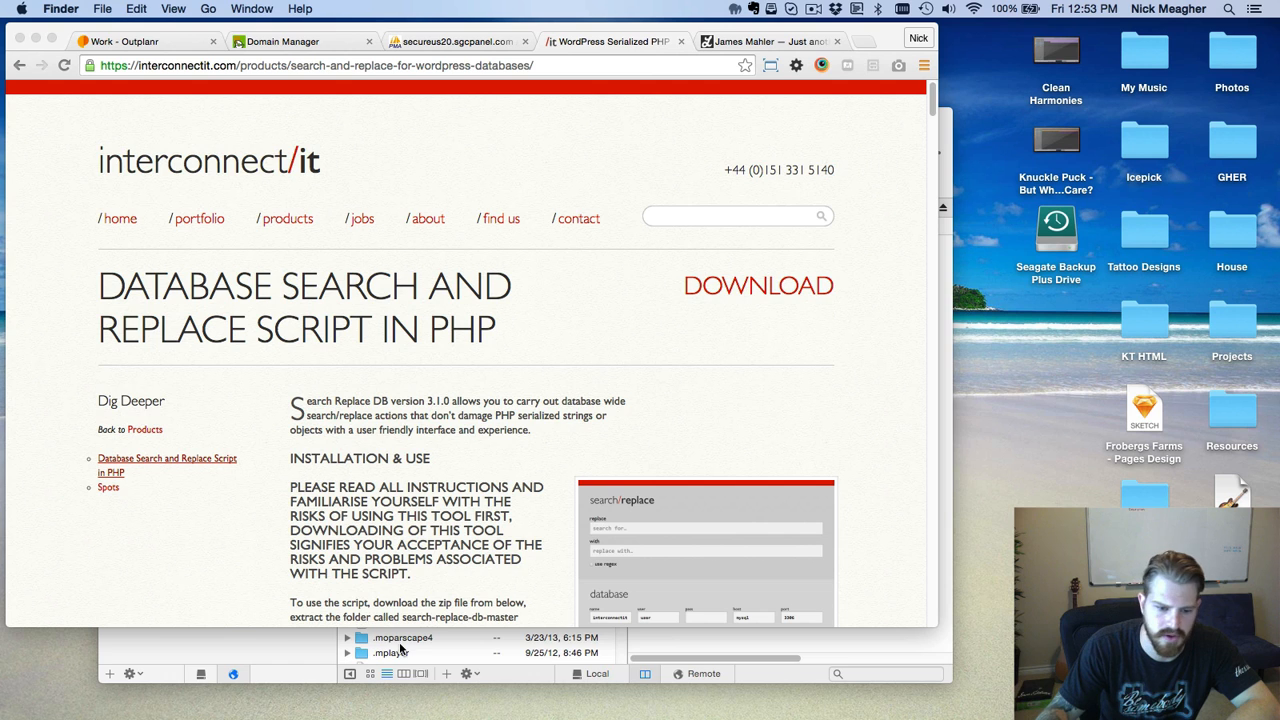
click(236, 647)
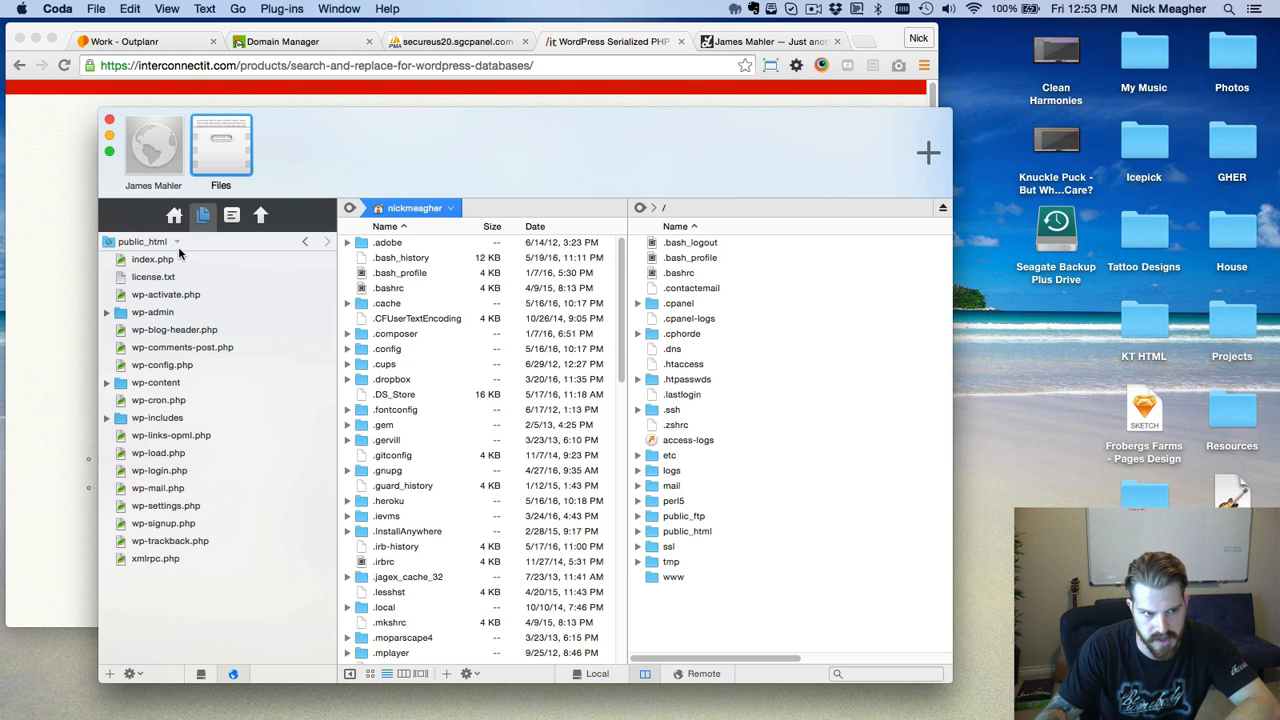
Upload the Search-Replace-DB-master folder into public_html and select it.
drag(1145, 495, 168, 610)
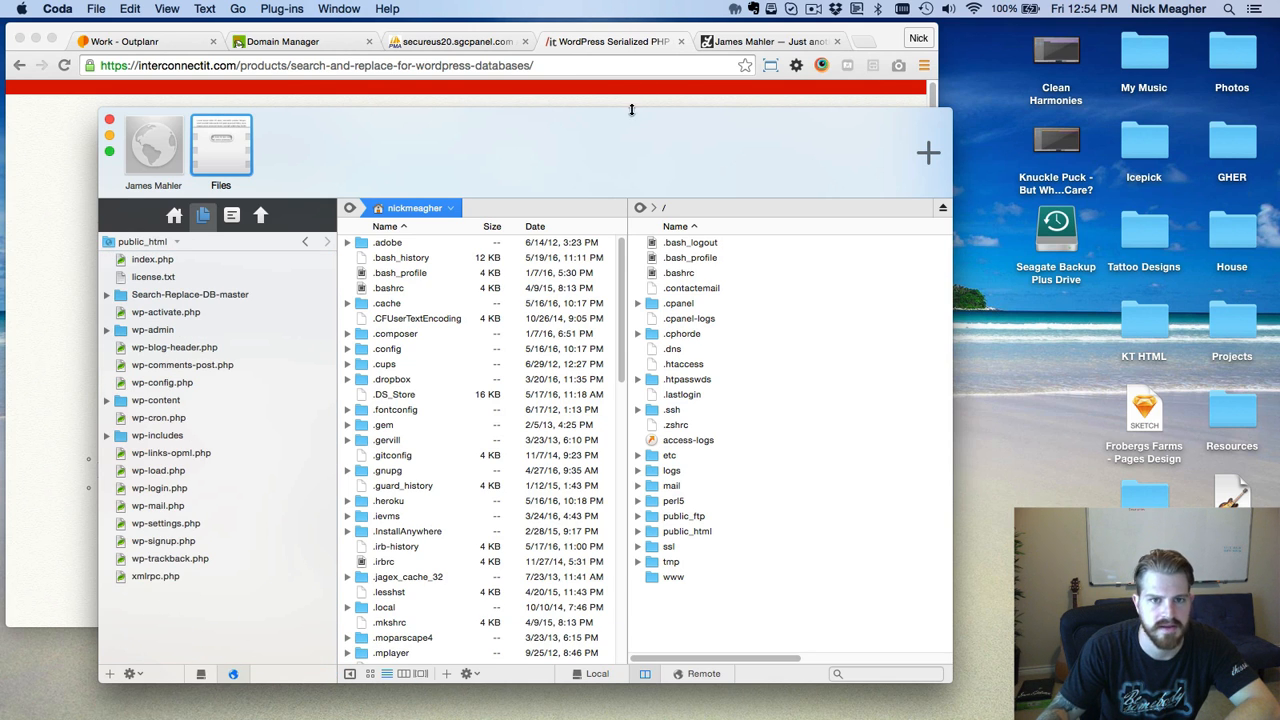
click(214, 296)
click(214, 296)
key(super+c)
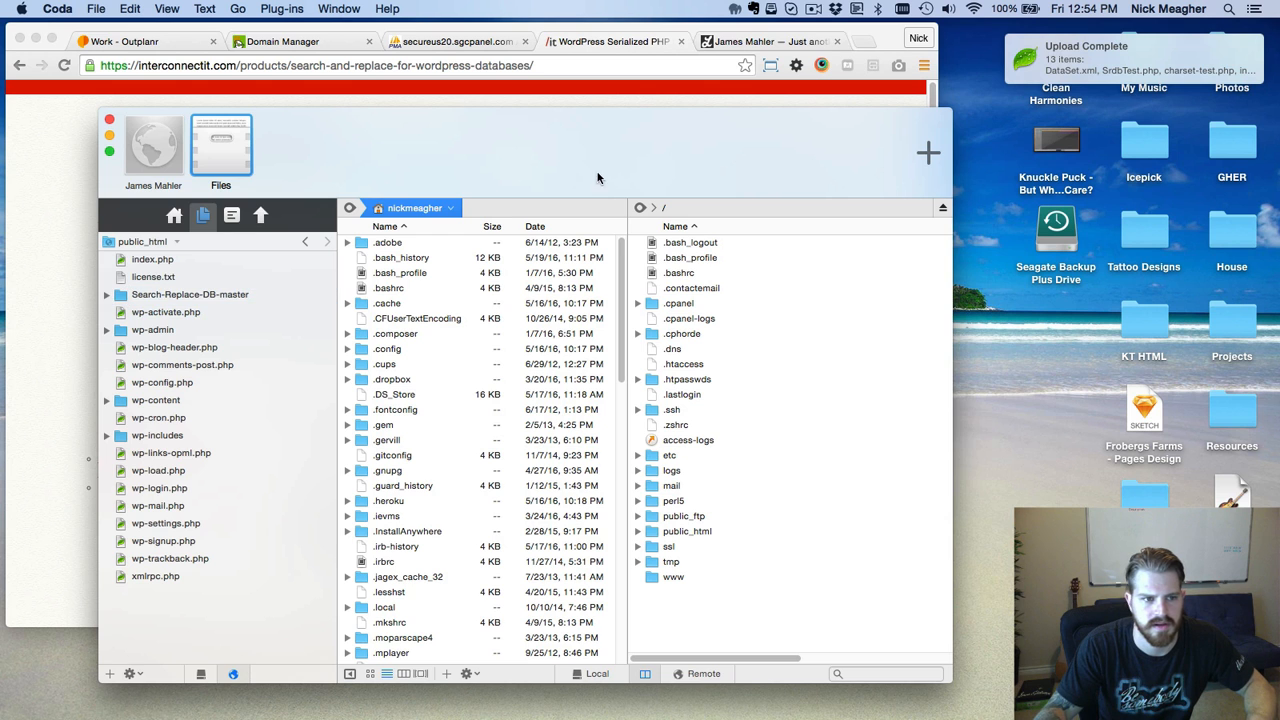
Go to jamesmahlerviolin.com/Search-Replace-DB-master in the site's browser tab.
click(311, 73)
key(ctrl+Tab)
click(326, 66)
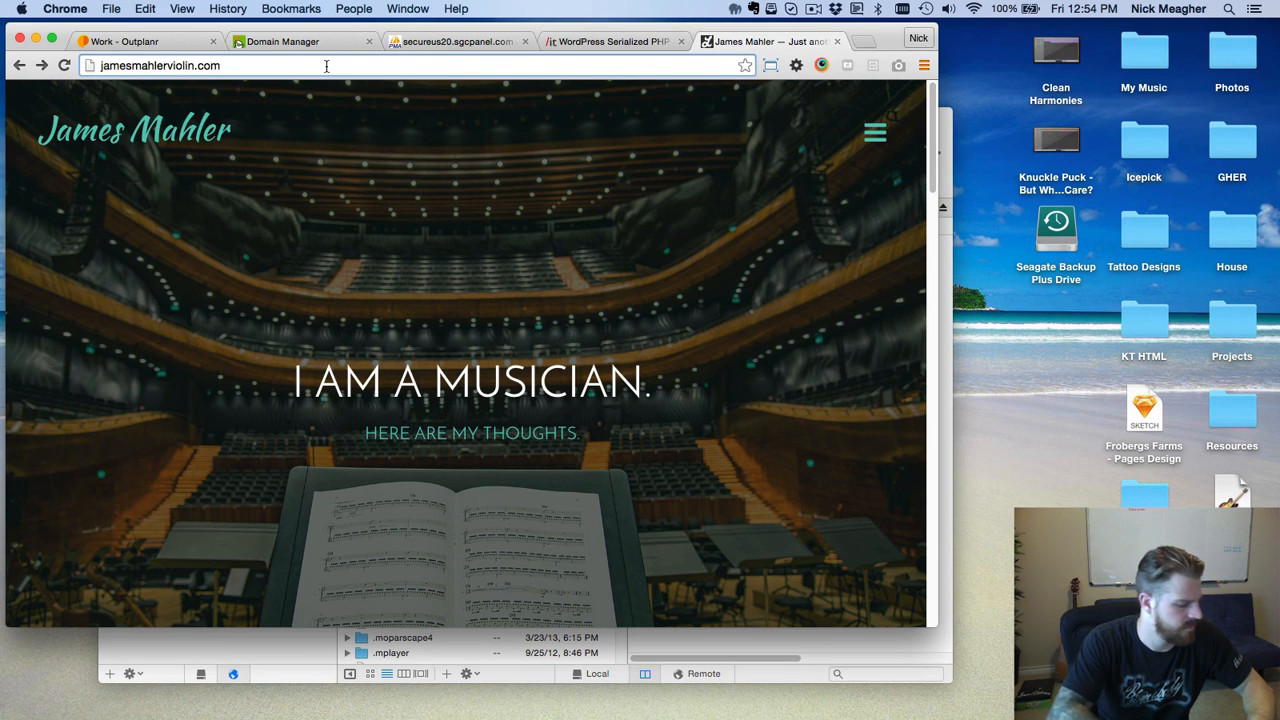
text(/)
key(super+v)
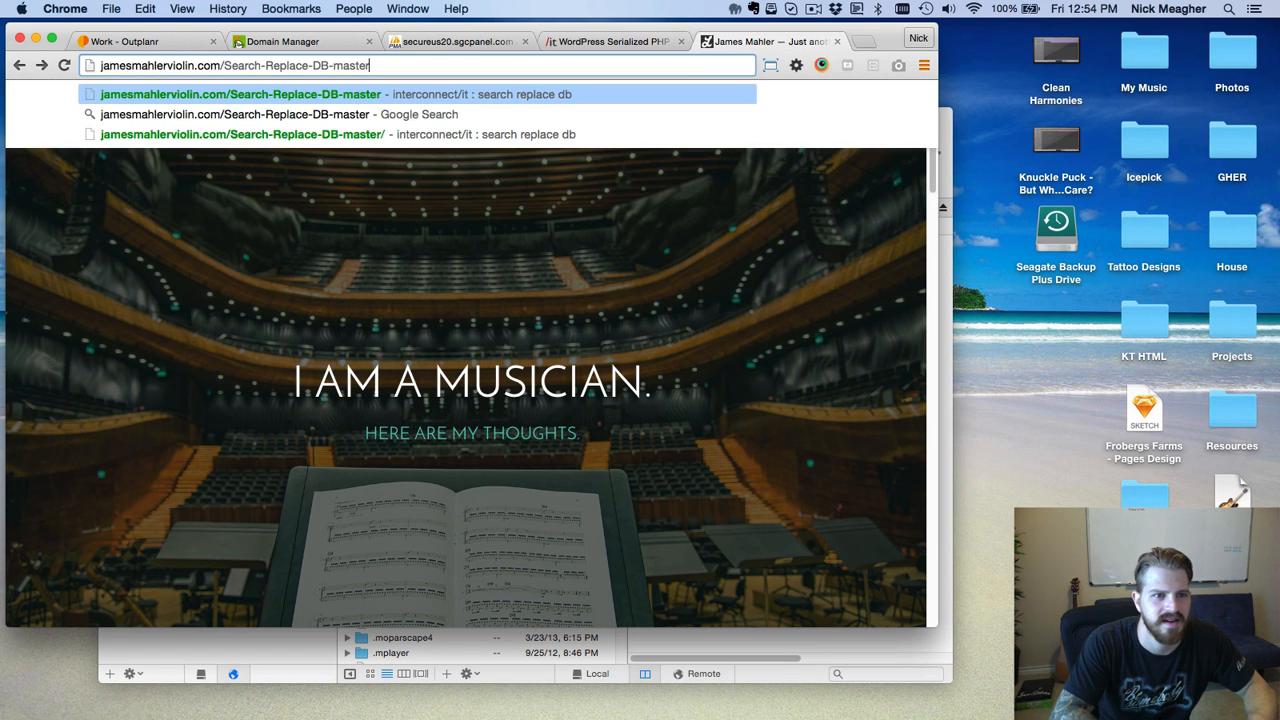
key(Return)
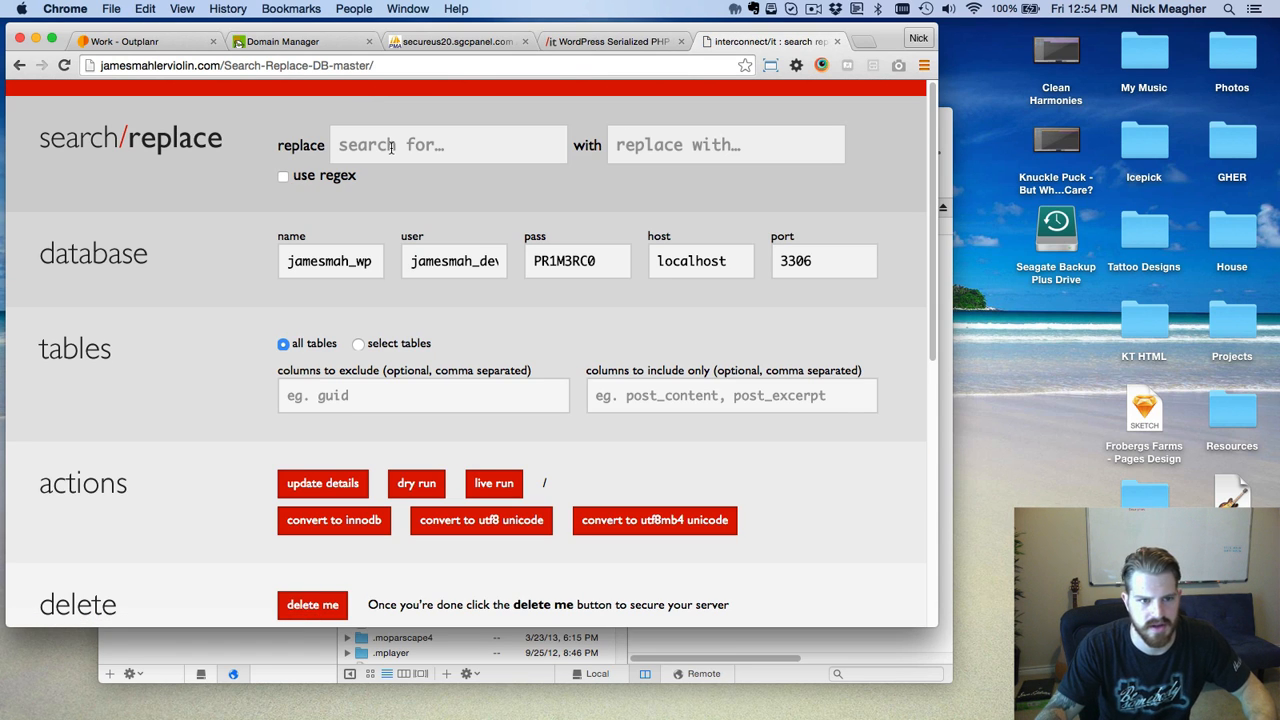
click(397, 140)
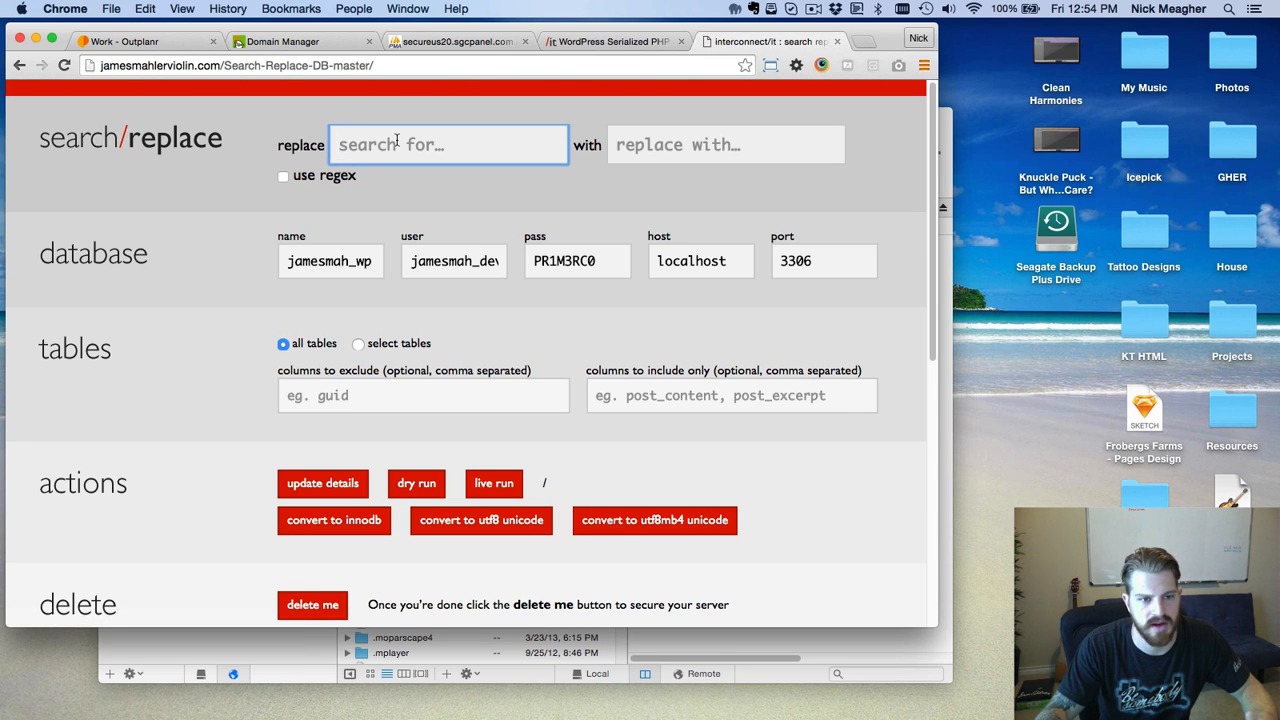
text(jam)
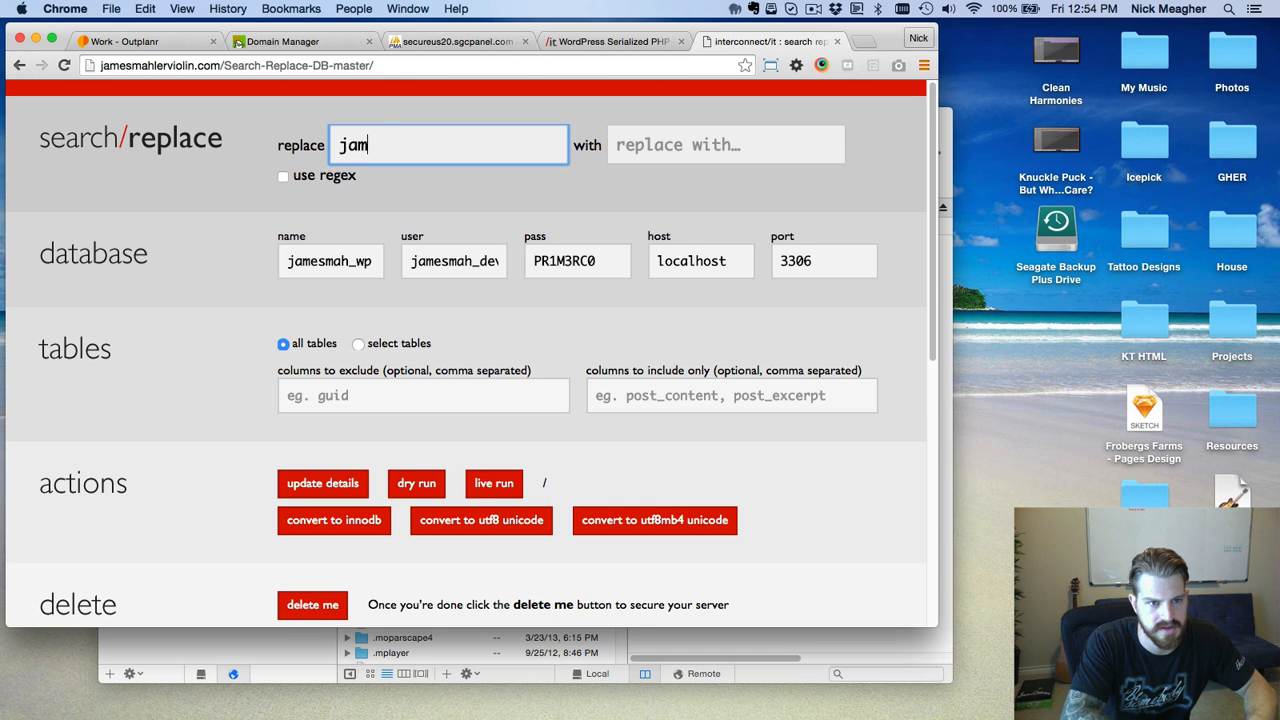
text(es.icepick.co)
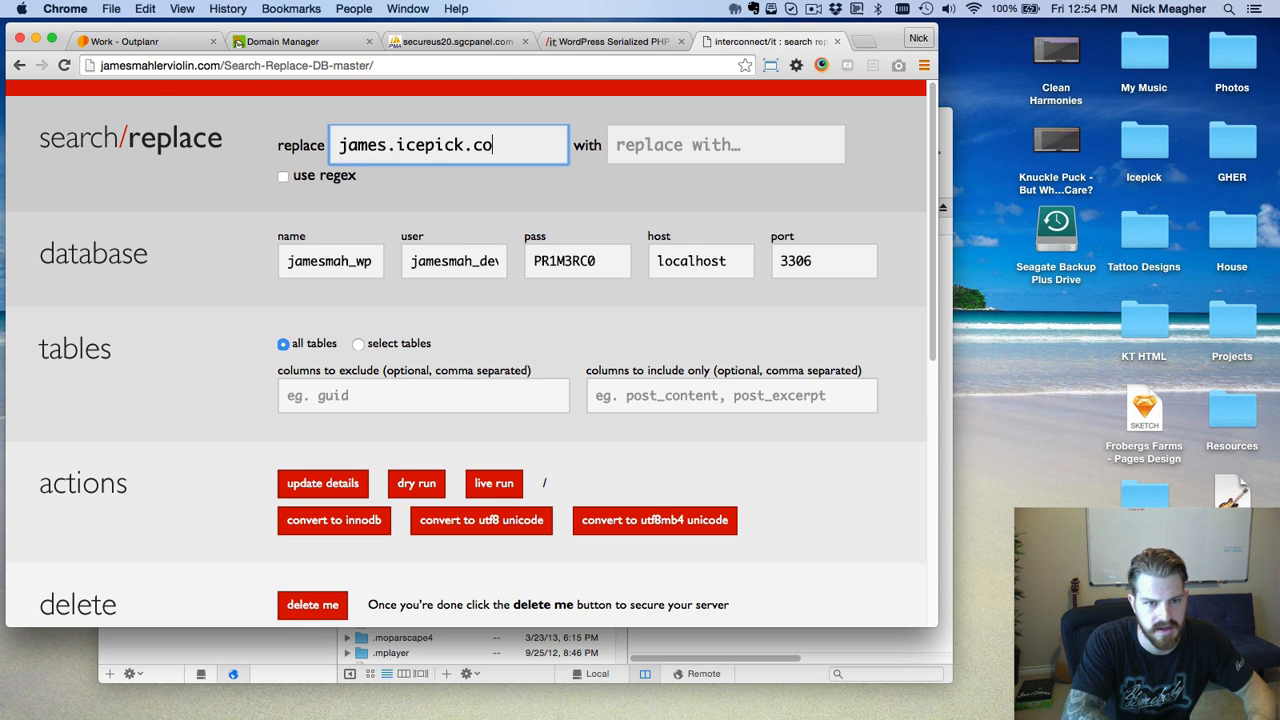
key(Tab)
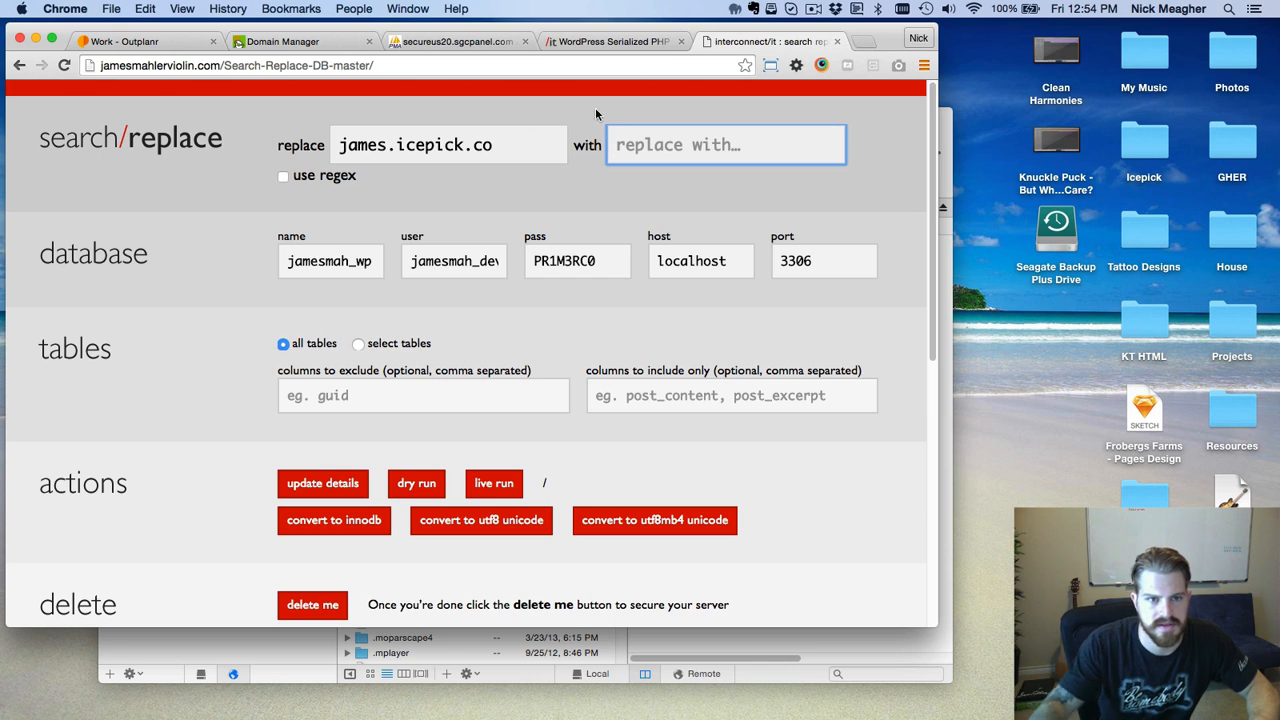
drag(219, 65, 94, 70)
key(super+c)
click(726, 142)
key(super+v)
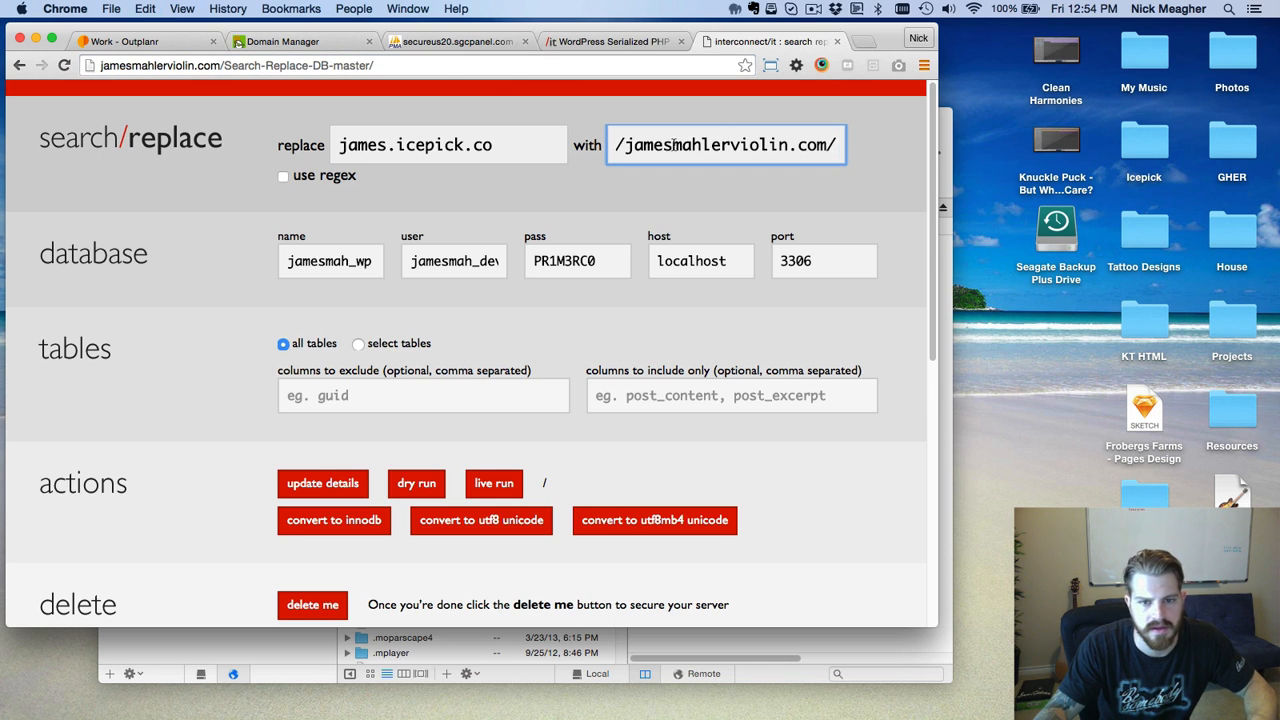
key(super+a)
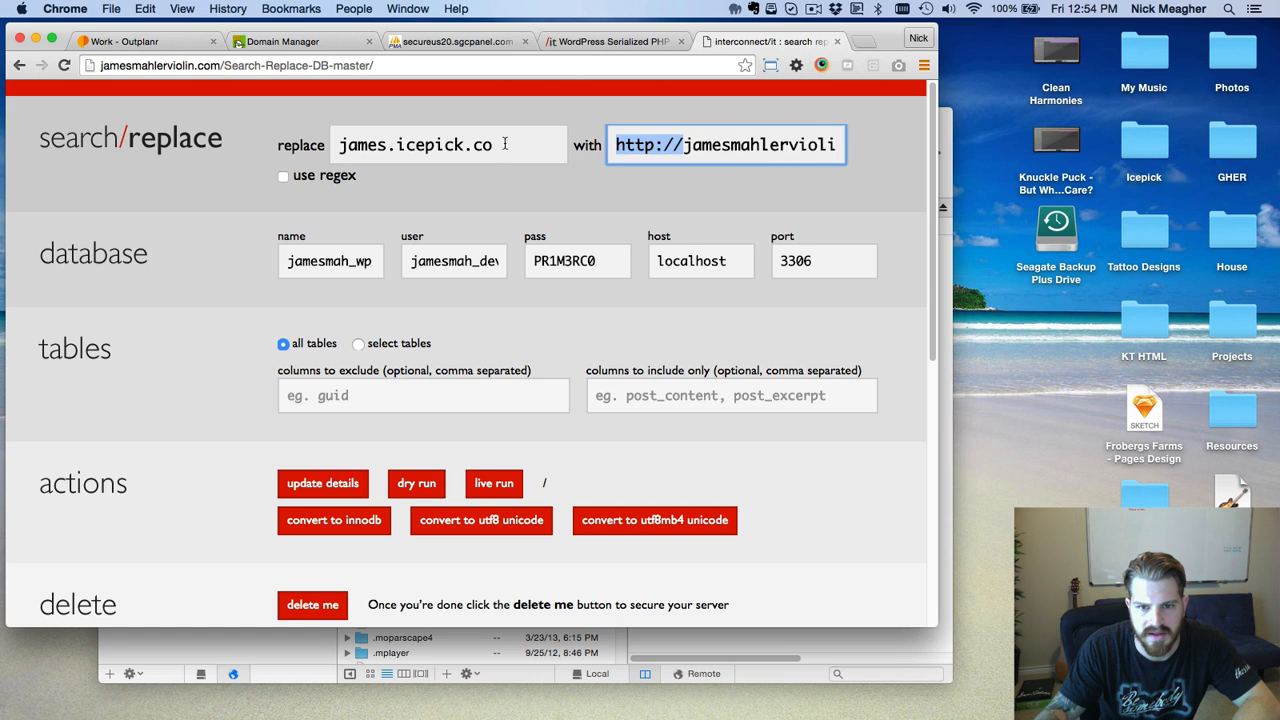
key(BackSpace)
click(892, 151)
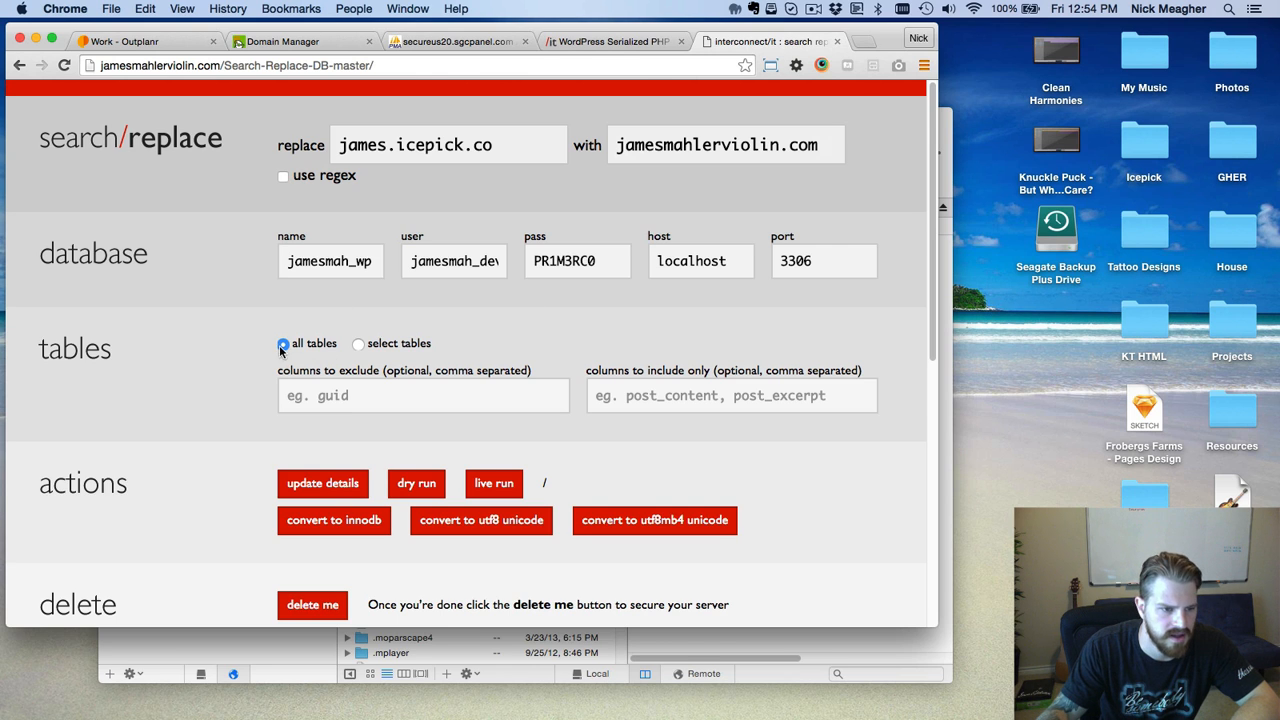
scroll(154, 323, down, 2)
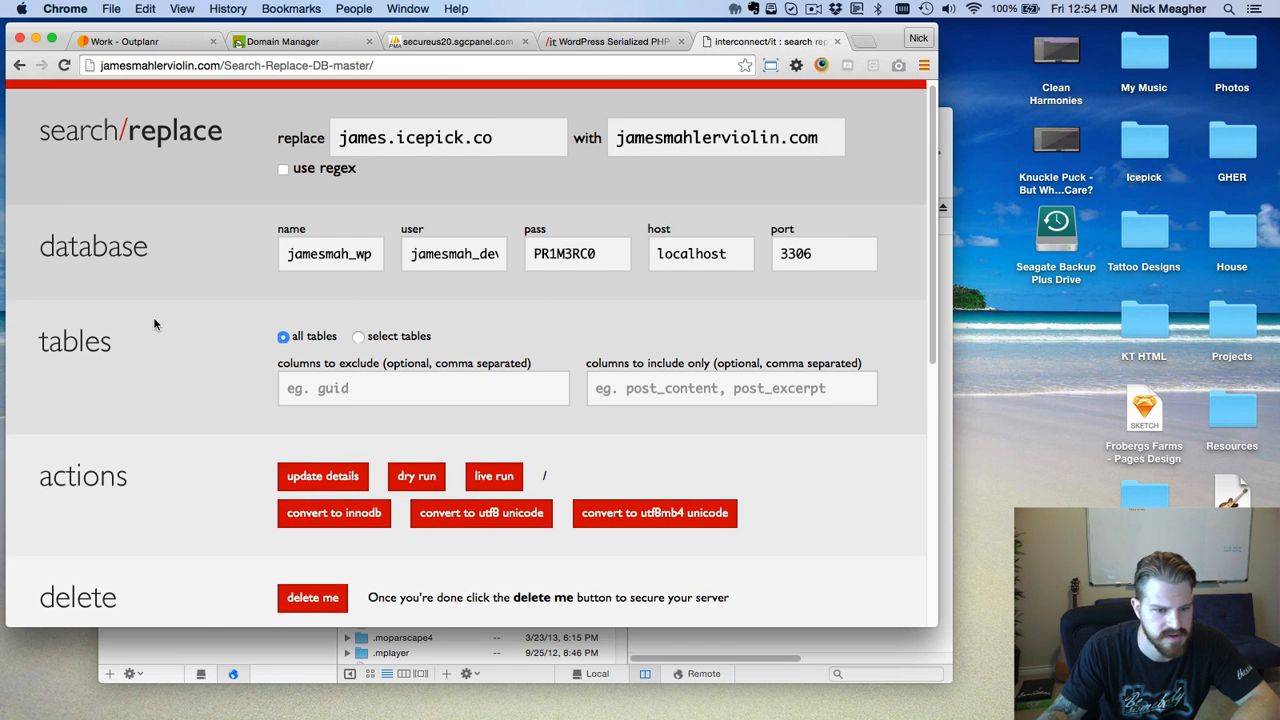
scroll(154, 323, down, 3)
scroll(154, 323, up, 3)
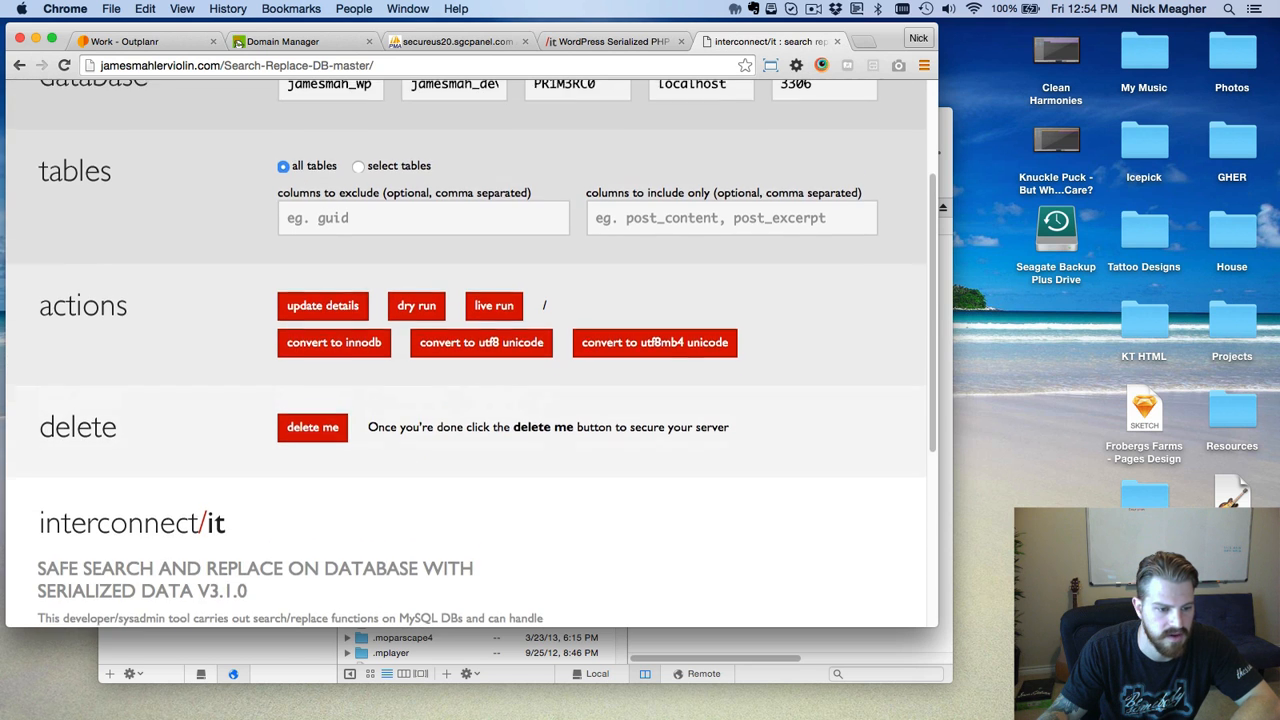
scroll(466, 356, up, 2)
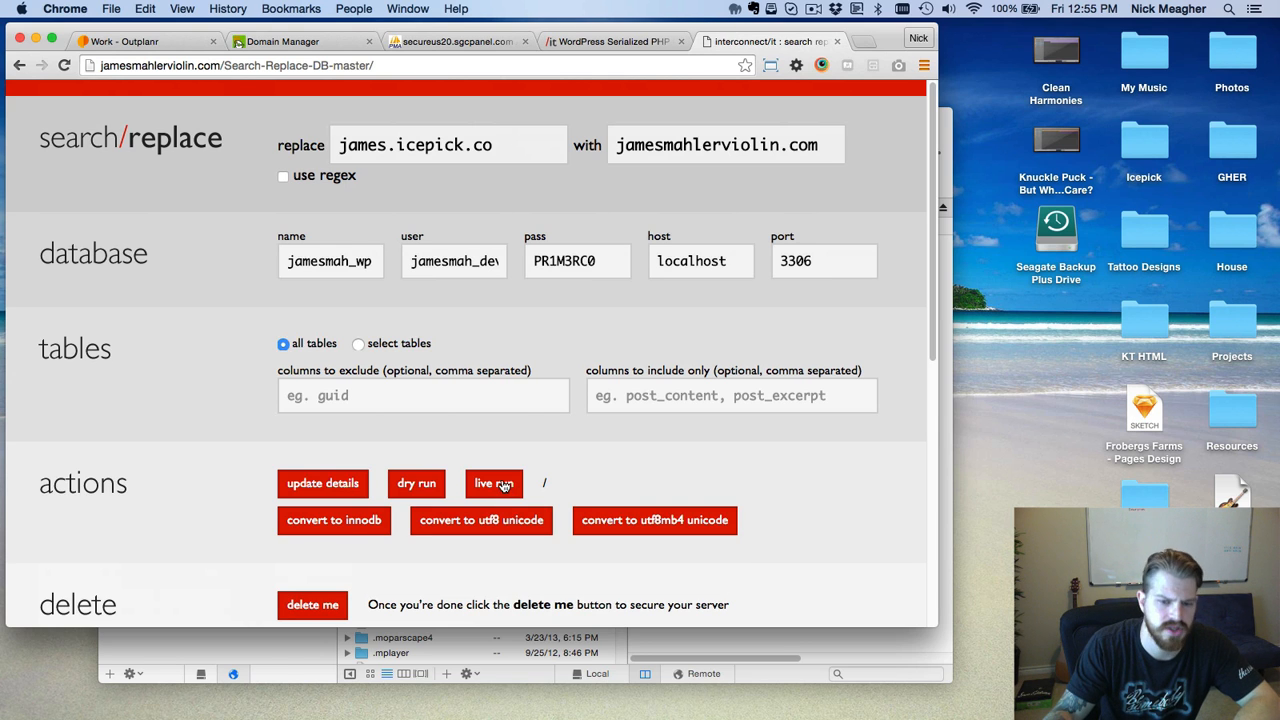
Confirm the live run and review results: 27 tables, 298 cells changed, 264 updates.
click(503, 484)
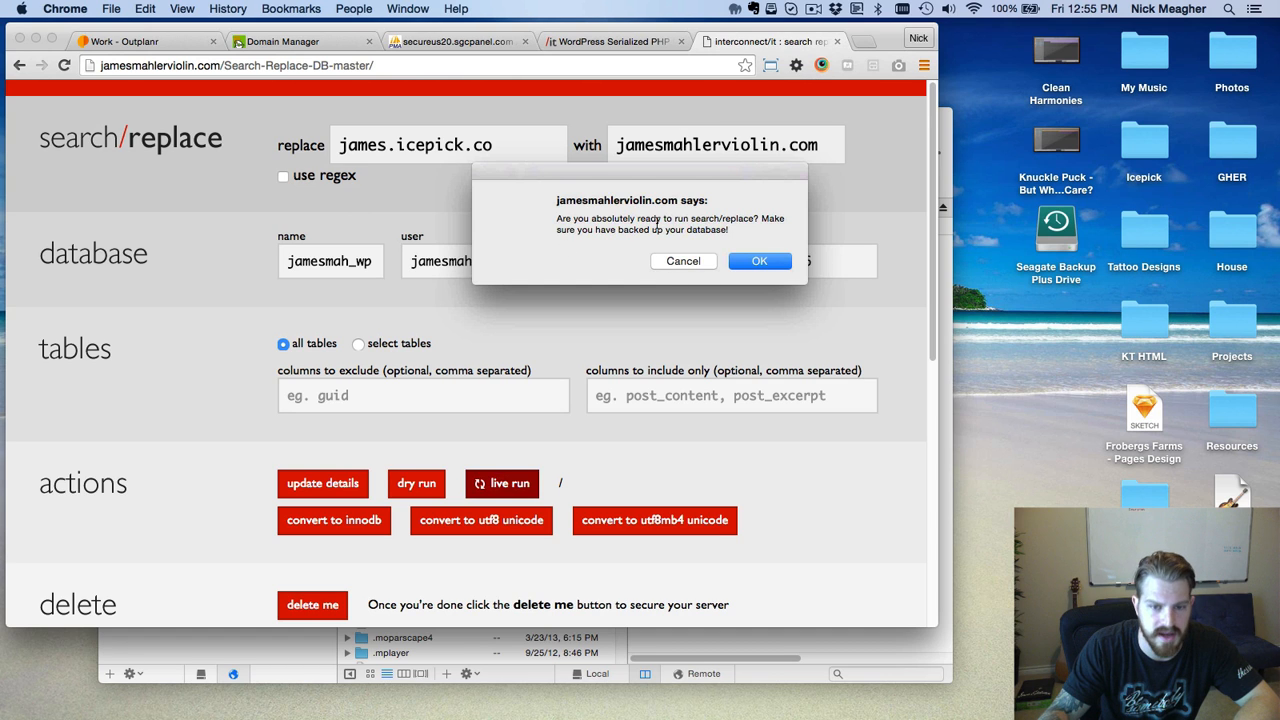
click(762, 262)
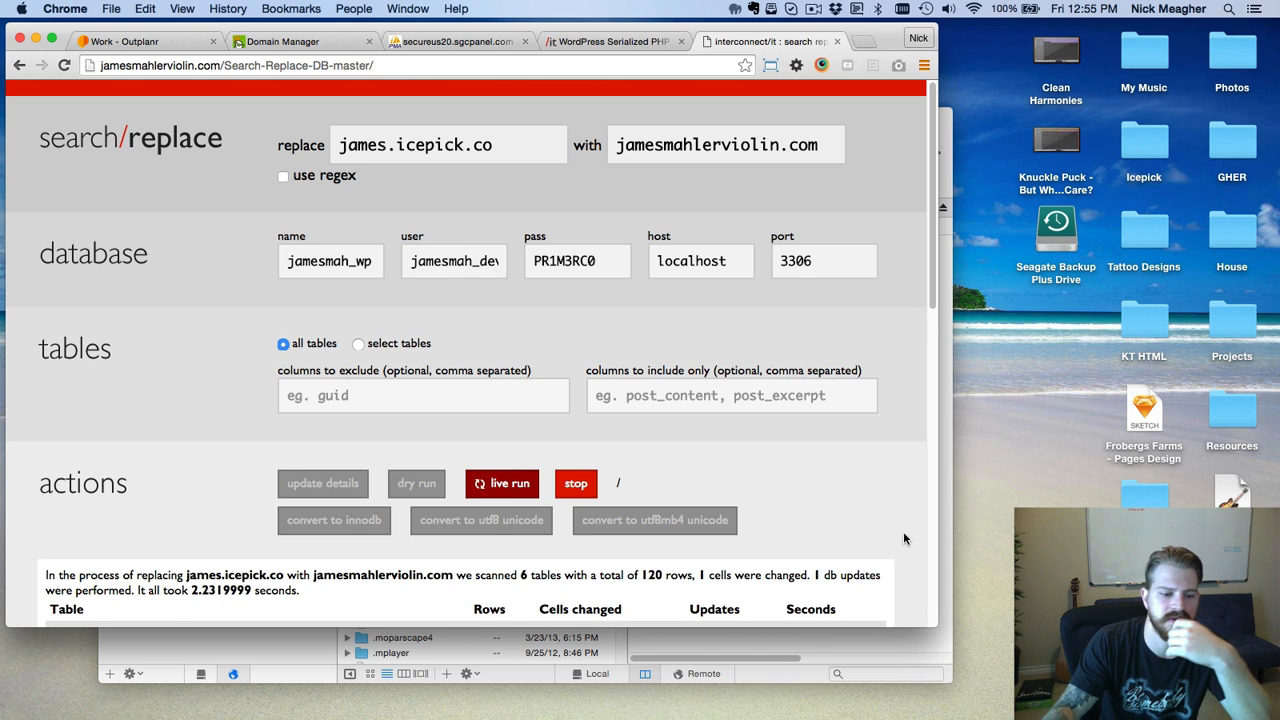
scroll(903, 531, down, 5)
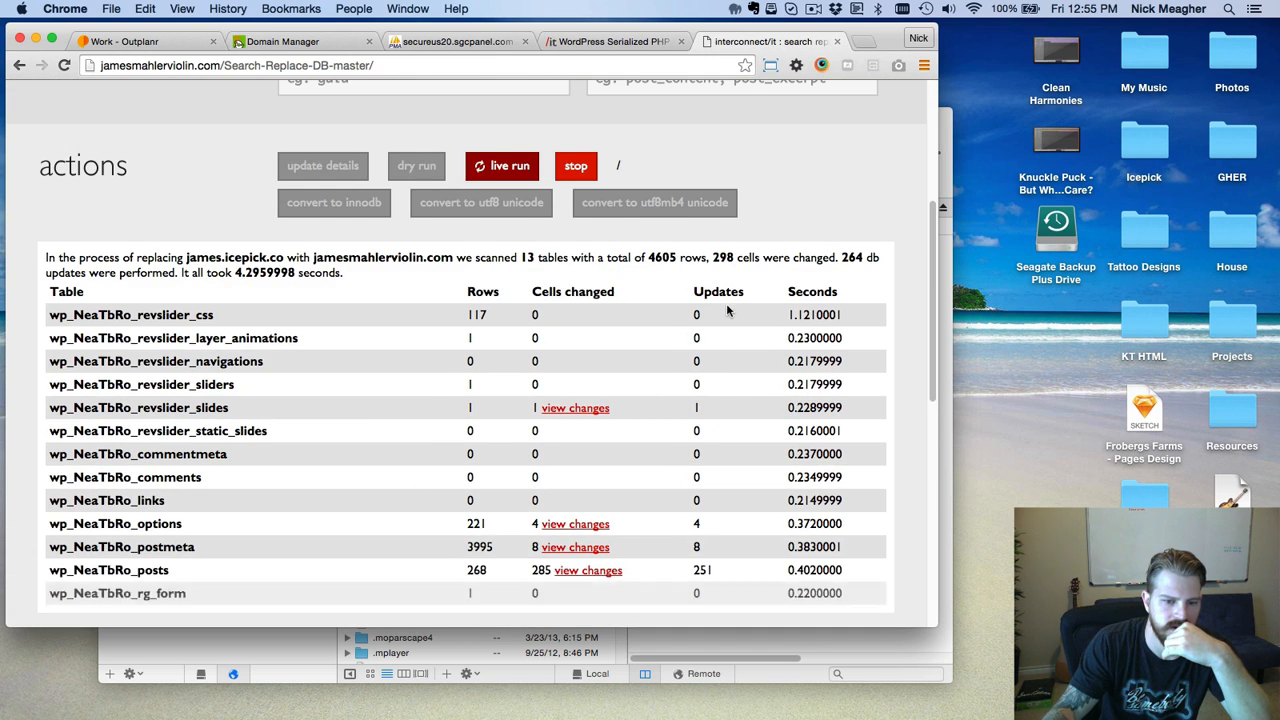
scroll(764, 213, down, 2)
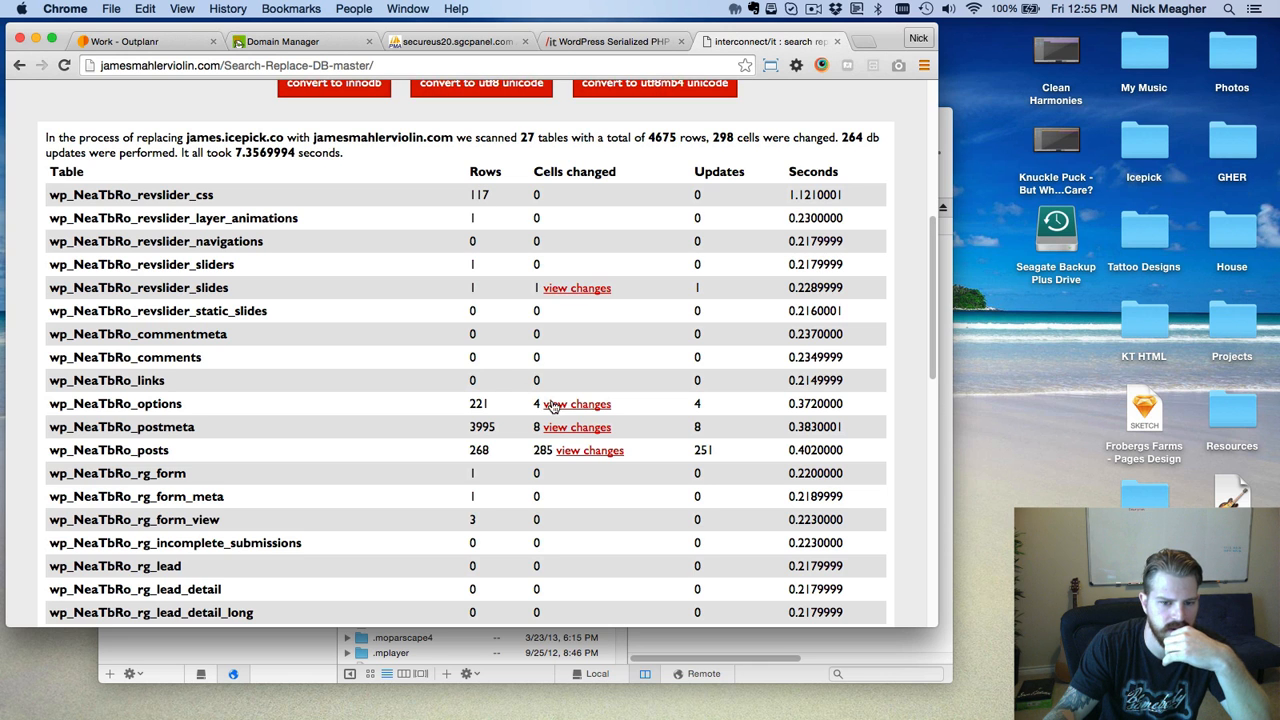
Compare old and new addresses in wp_NeaTbRo_revslider_slides changes, choosing Stay on this Page.
click(577, 288)
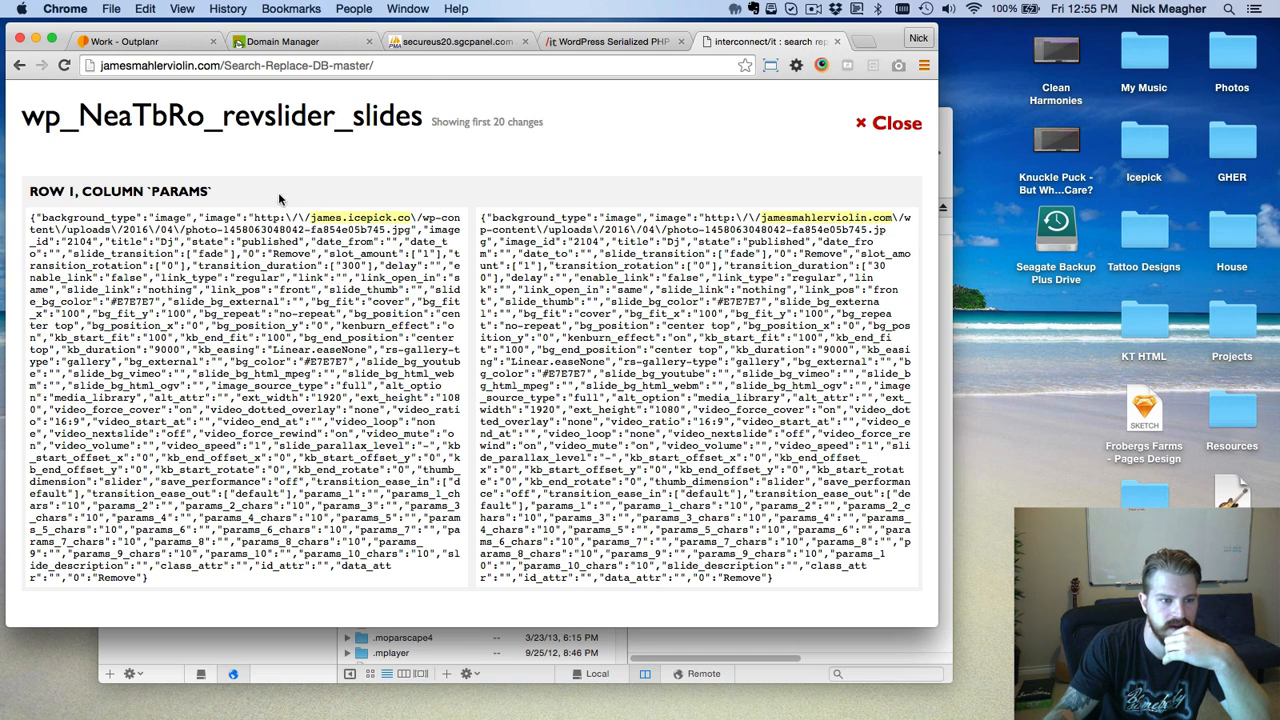
drag(312, 217, 403, 217)
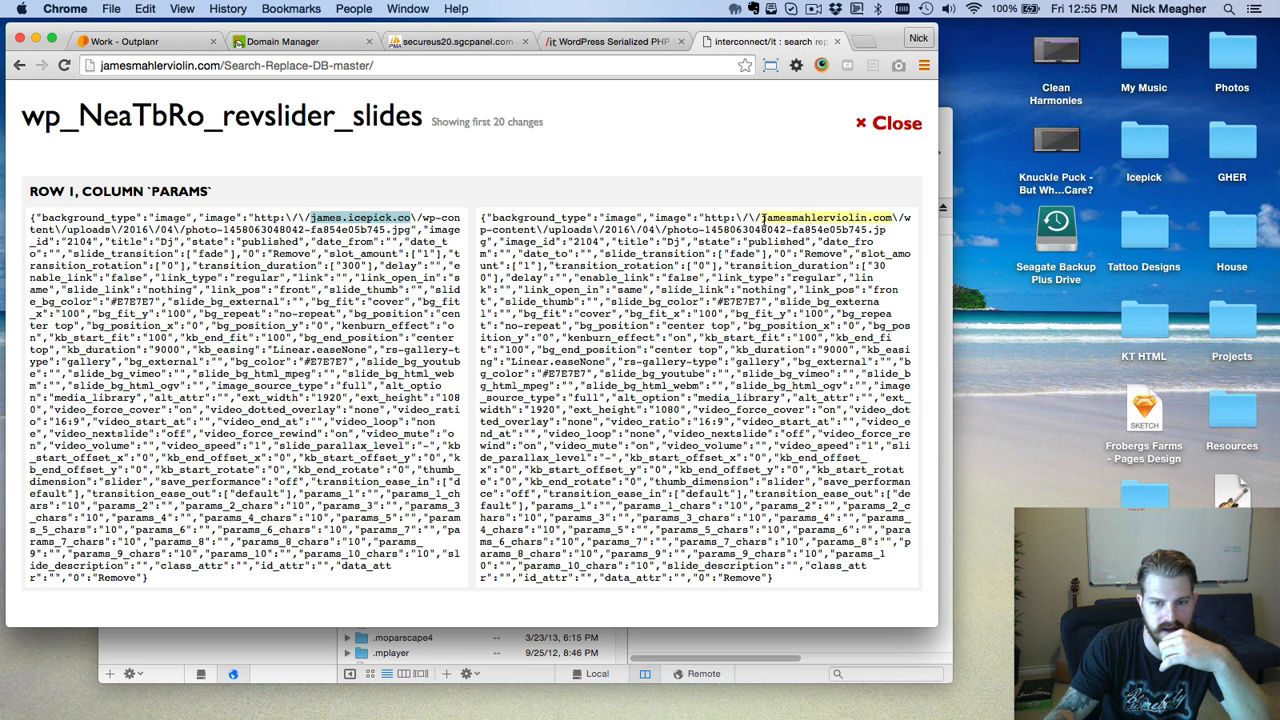
drag(762, 217, 892, 218)
click(403, 144)
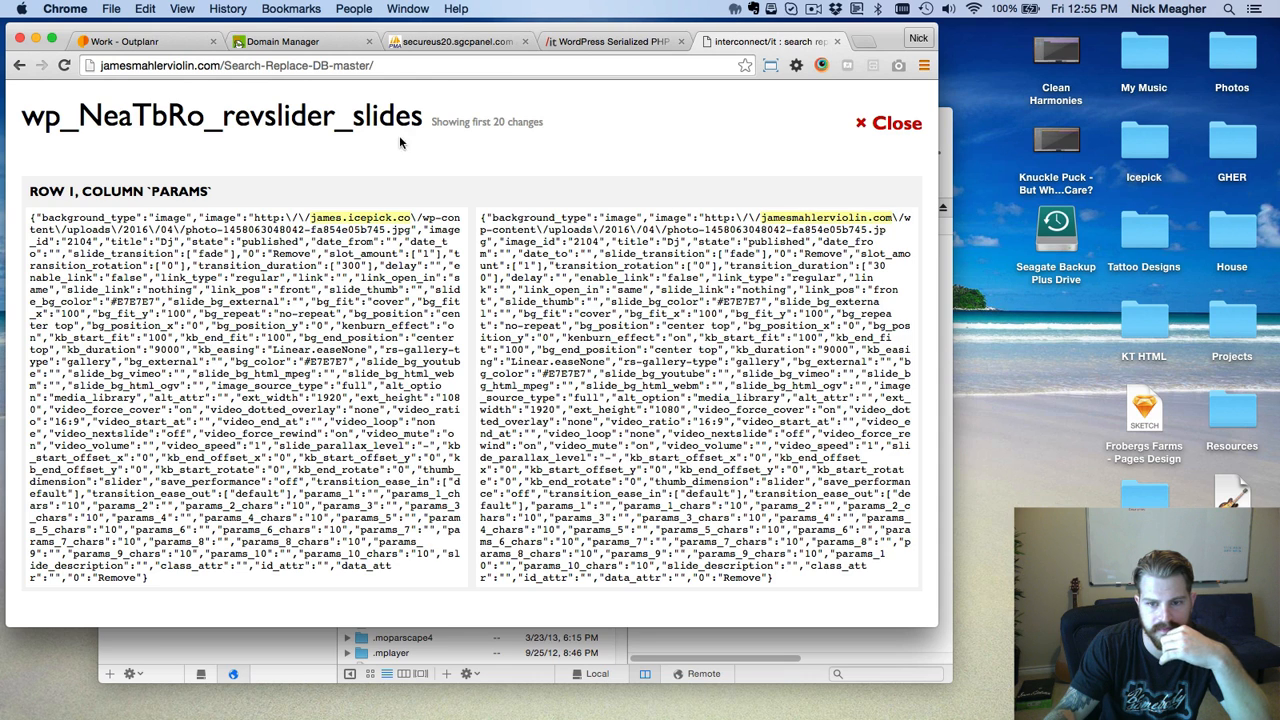
click(20, 65)
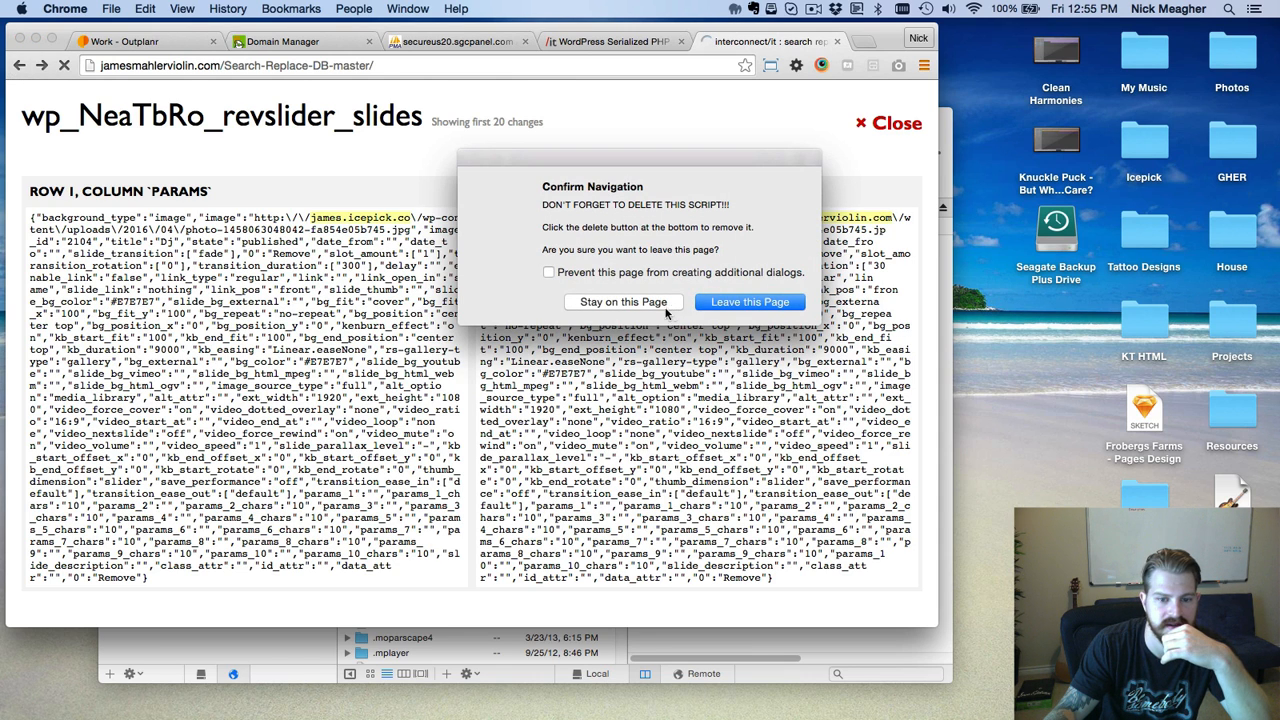
click(635, 304)
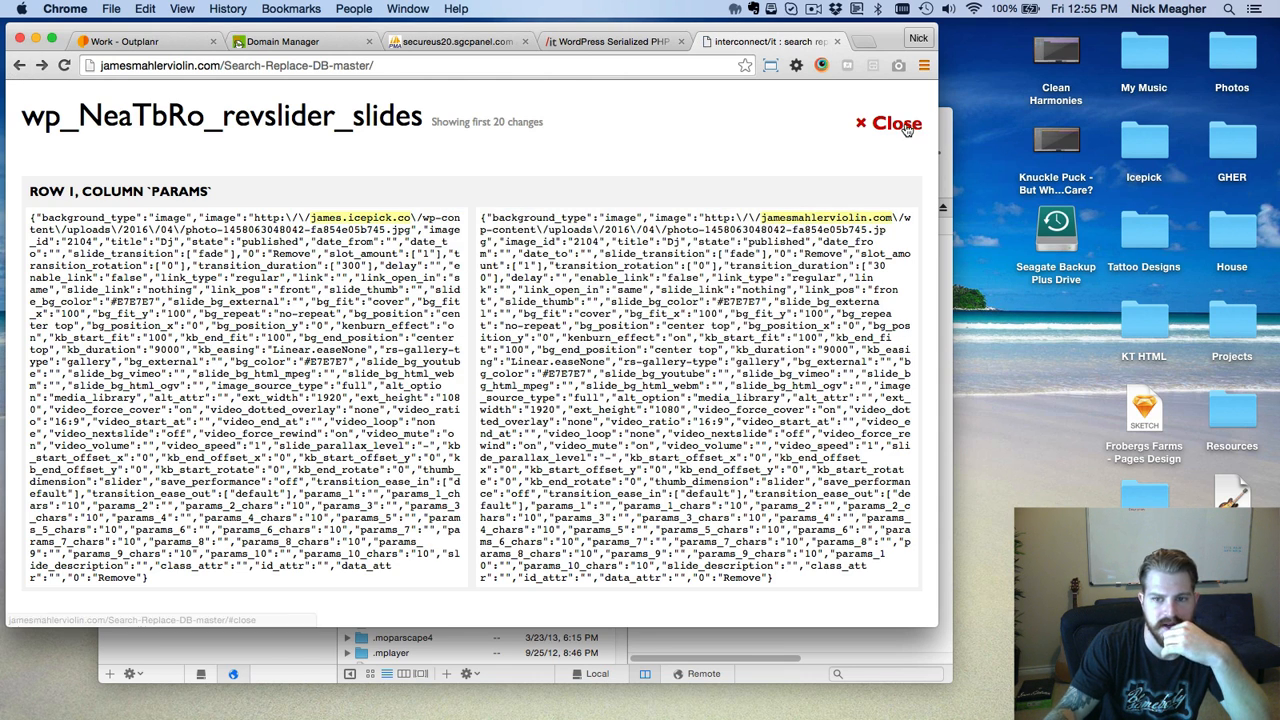
Scroll through the replace summary and copy the site domain for a new tab.
scroll(643, 194, down, 8)
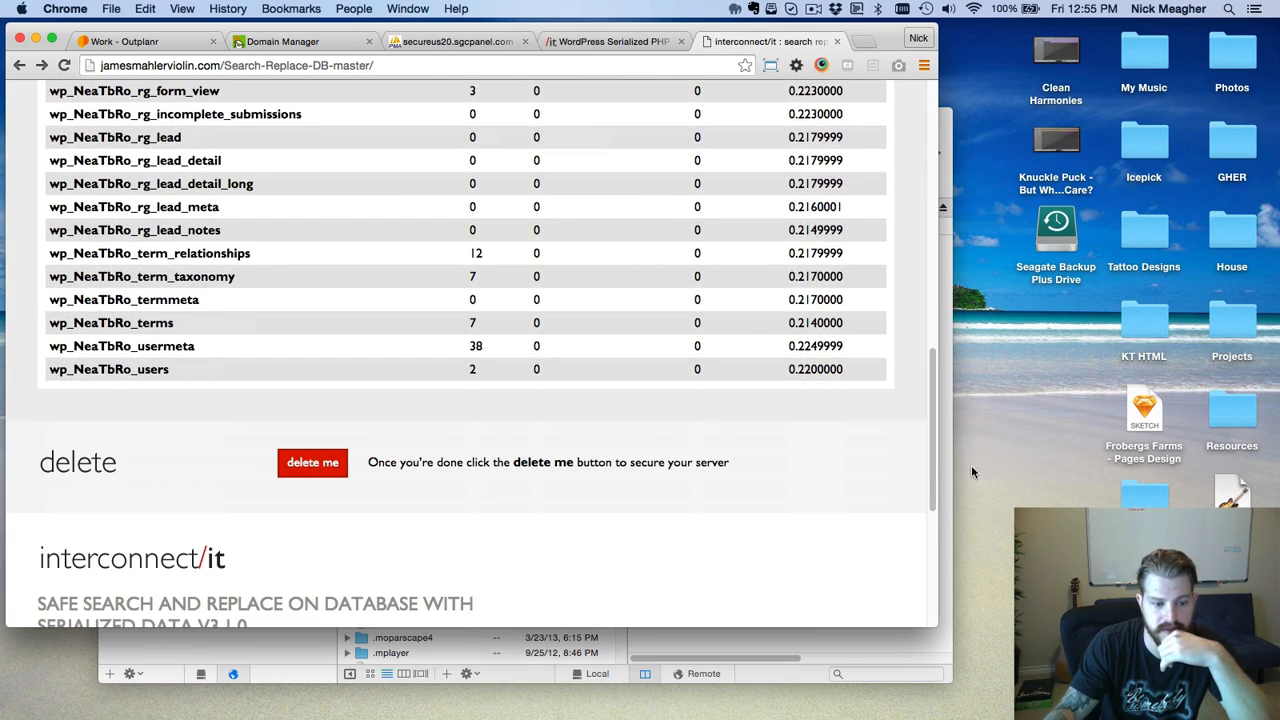
drag(931, 428, 831, 3)
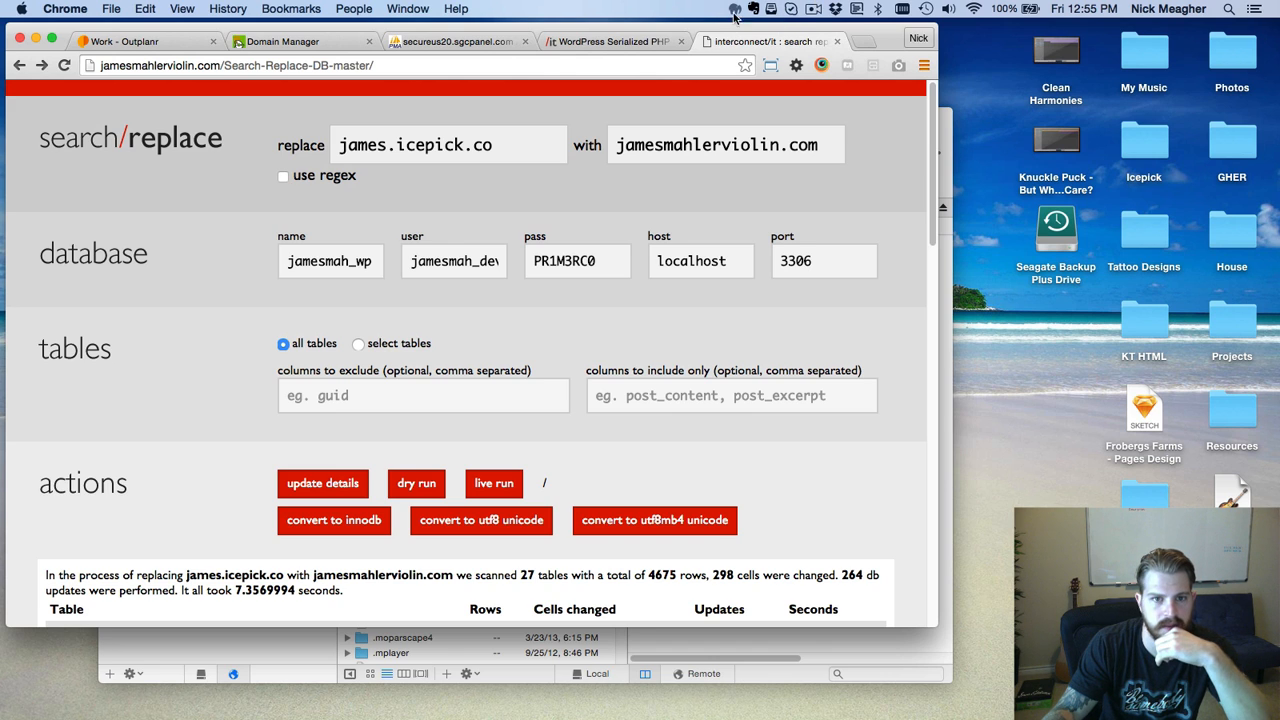
drag(222, 65, 96, 66)
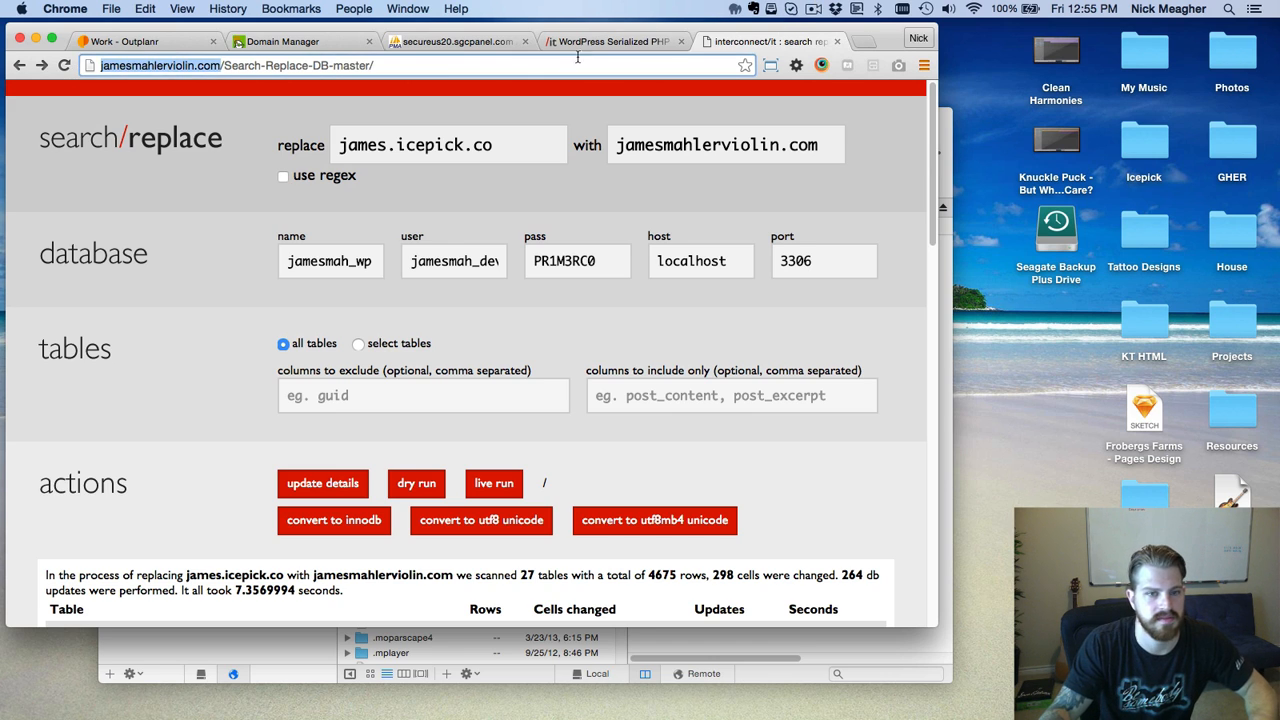
click(864, 44)
Load jamesmahlerviolin.com in the new tab and try About, which returns 404 at /about/.
key(ctrl+v)
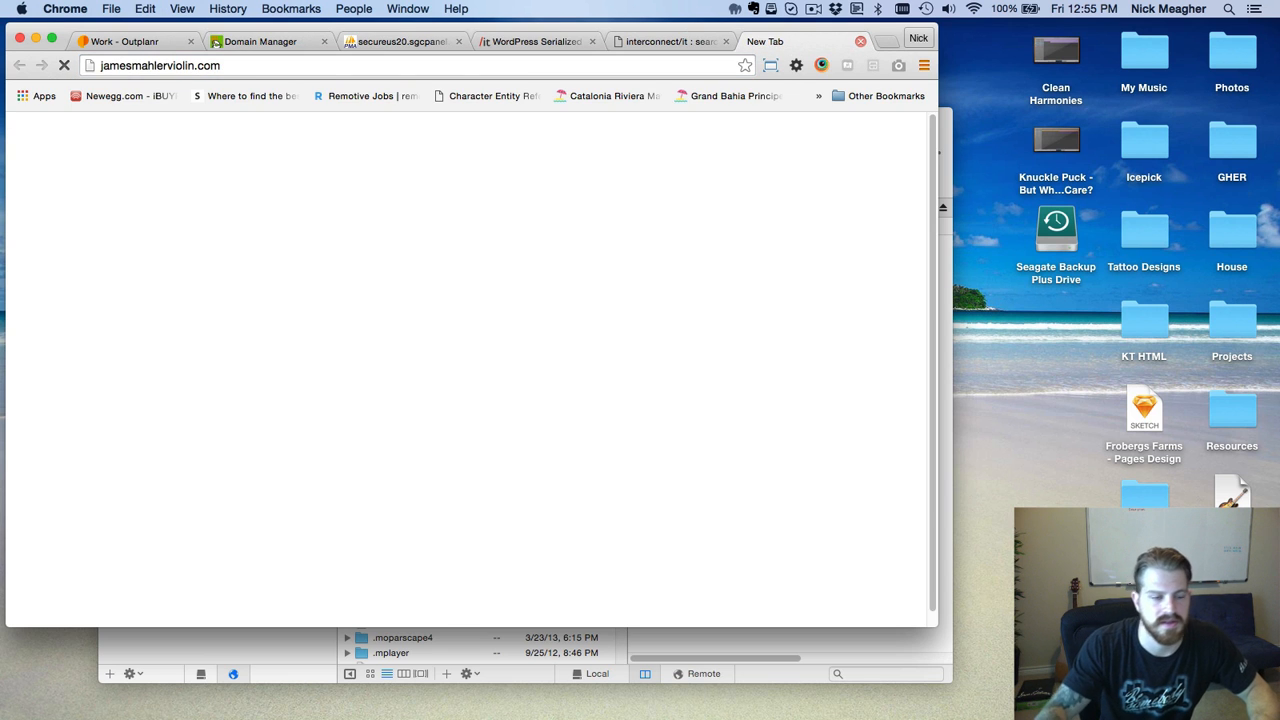
key(Return)
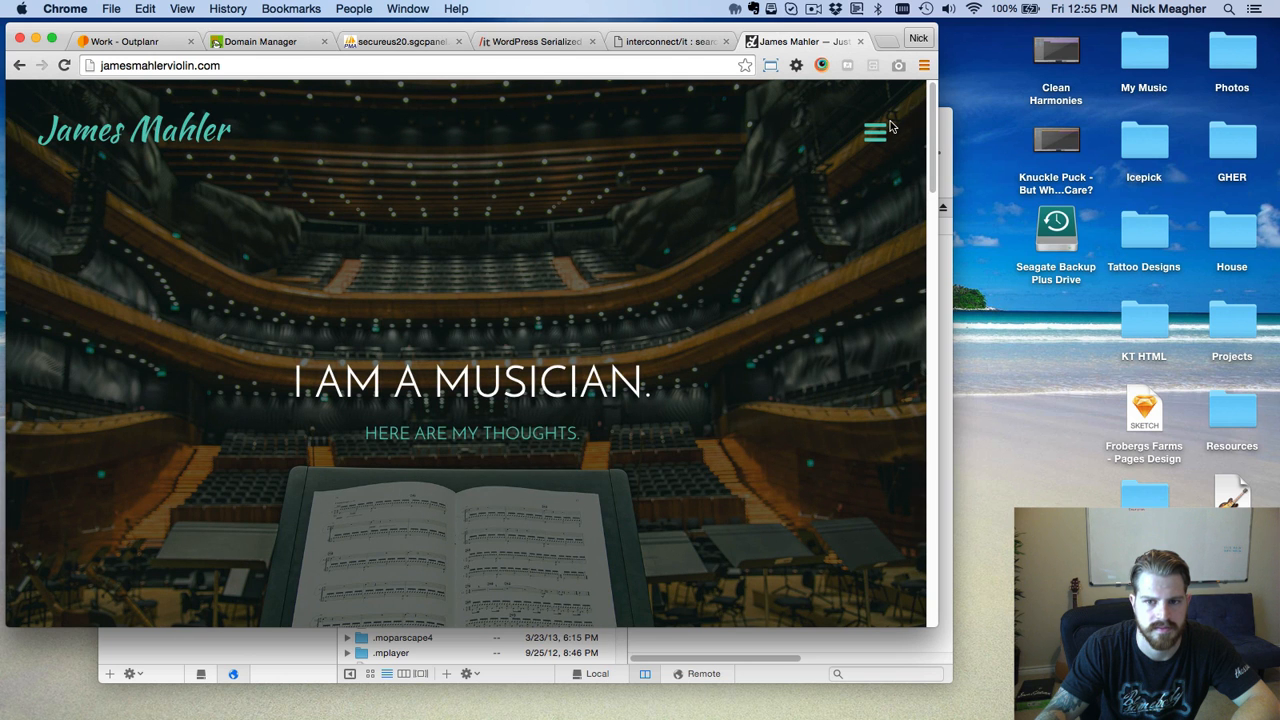
click(876, 133)
click(806, 286)
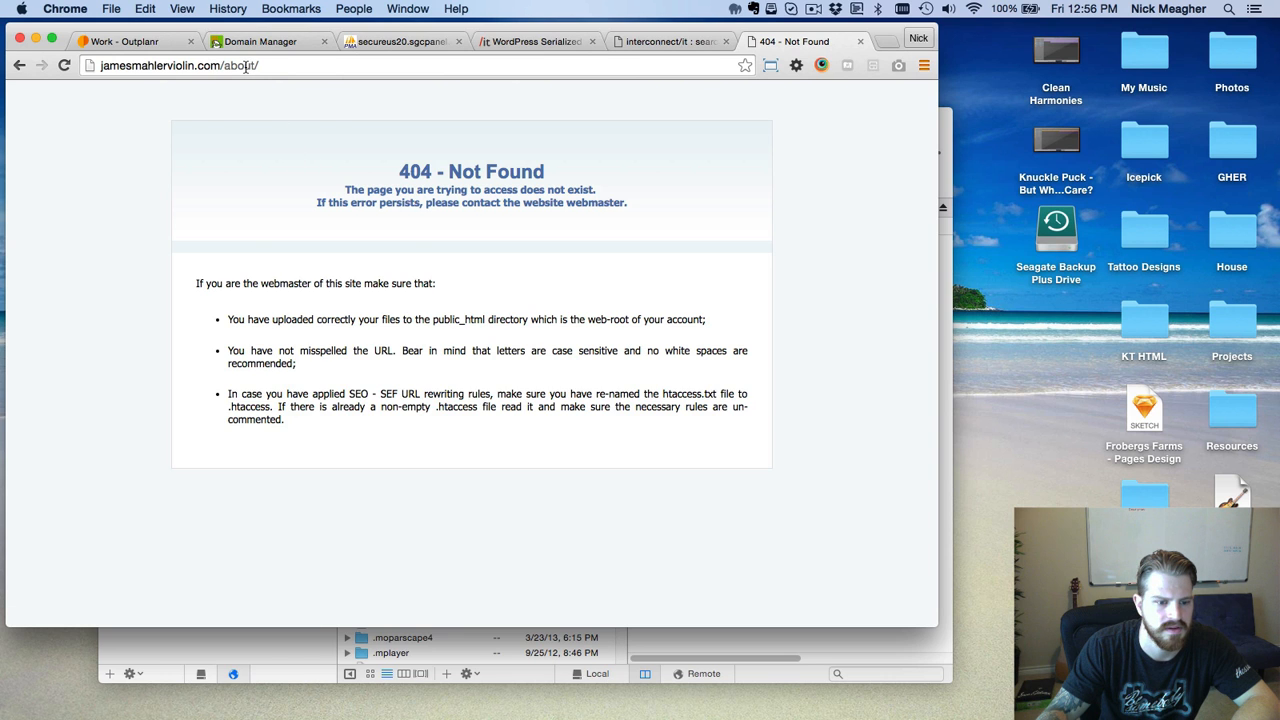
Refresh Coda's remote public_html listing from the sidebar's context menu.
click(239, 659)
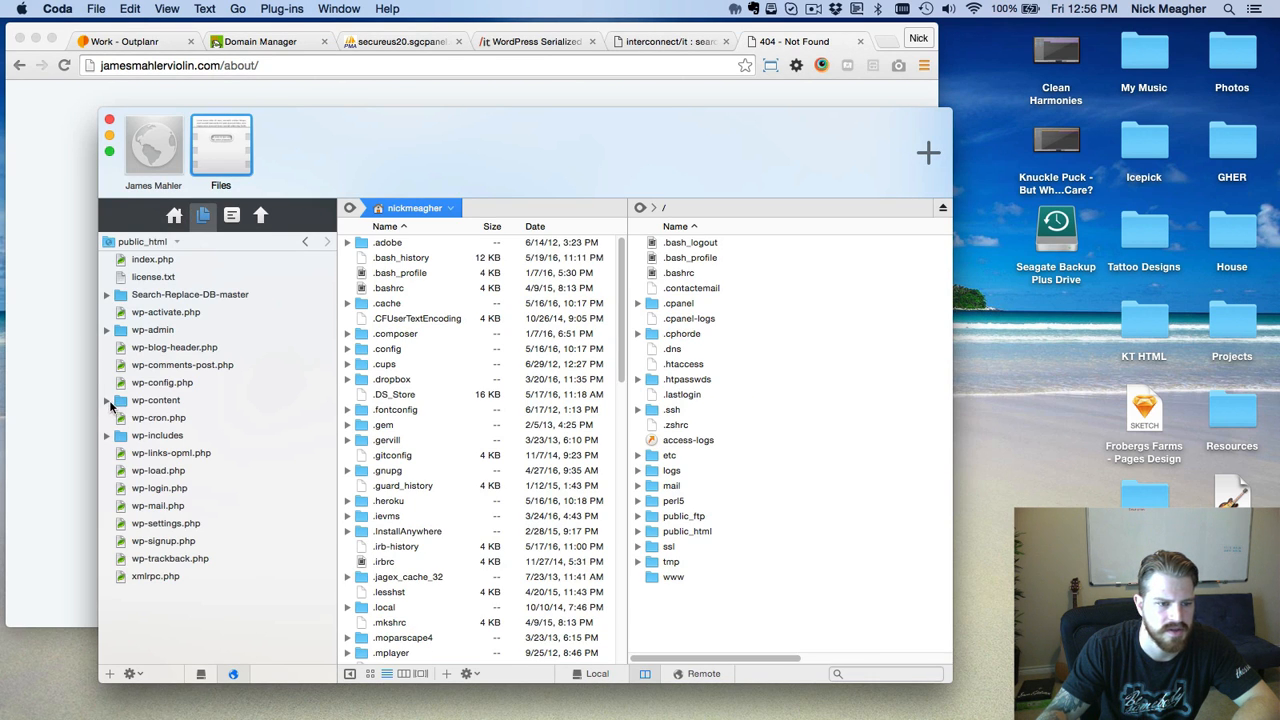
click(164, 263)
click(229, 628)
right_click(196, 616)
click(234, 648)
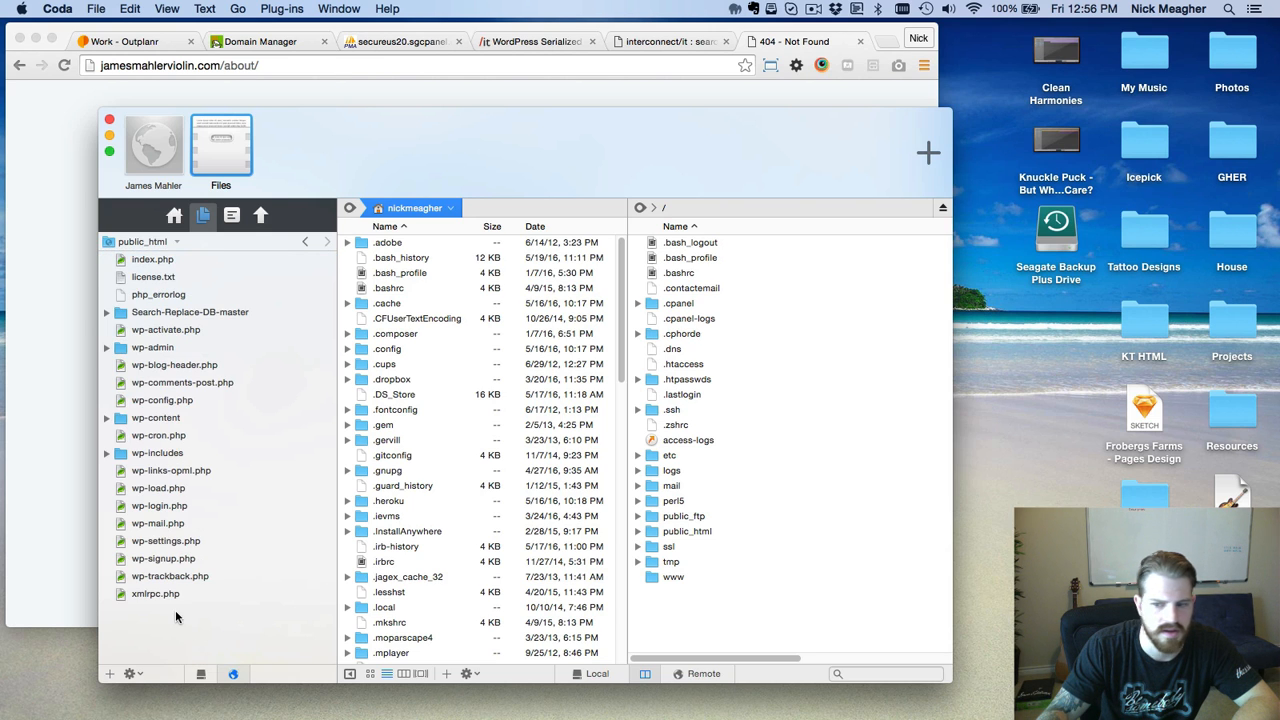
Open the local james.icepick.co folder in Finder, close it, and reposition the Coda window.
click(1120, 540)
double_click(1126, 501)
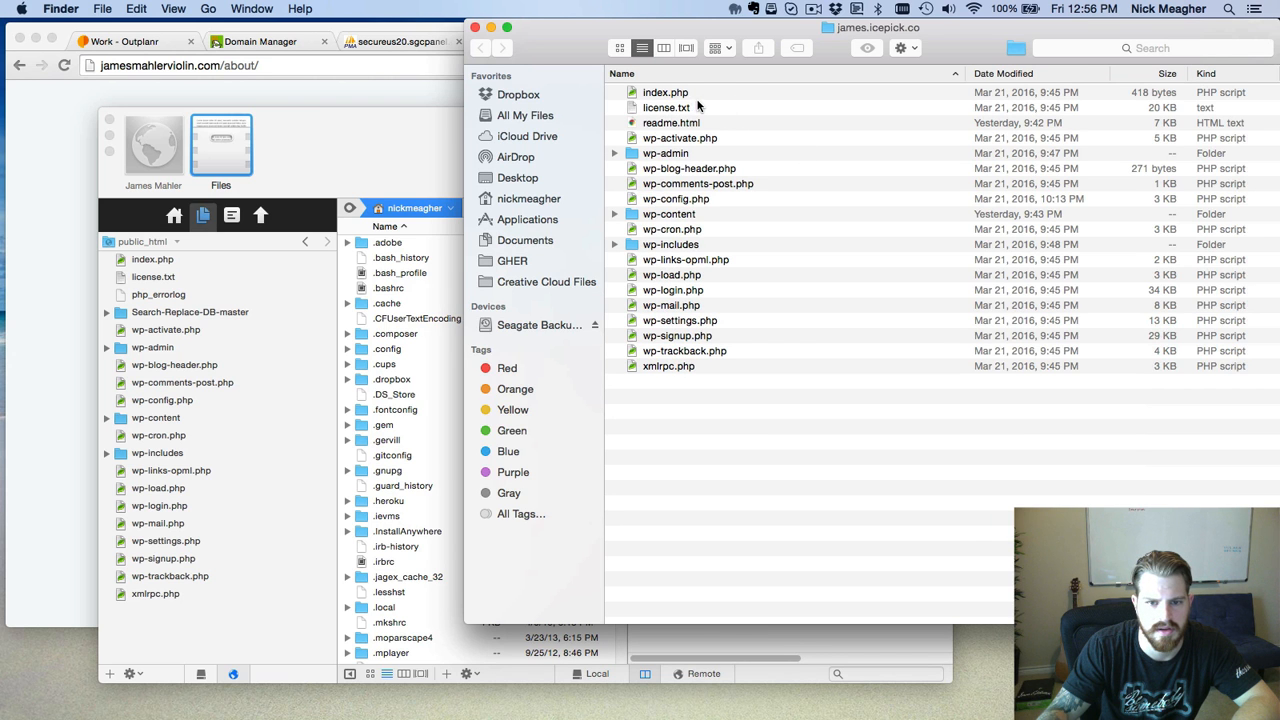
click(475, 28)
drag(539, 175, 636, 6)
Open a second Coda window connected to the Icepick *NEW* site.
right_click(739, 703)
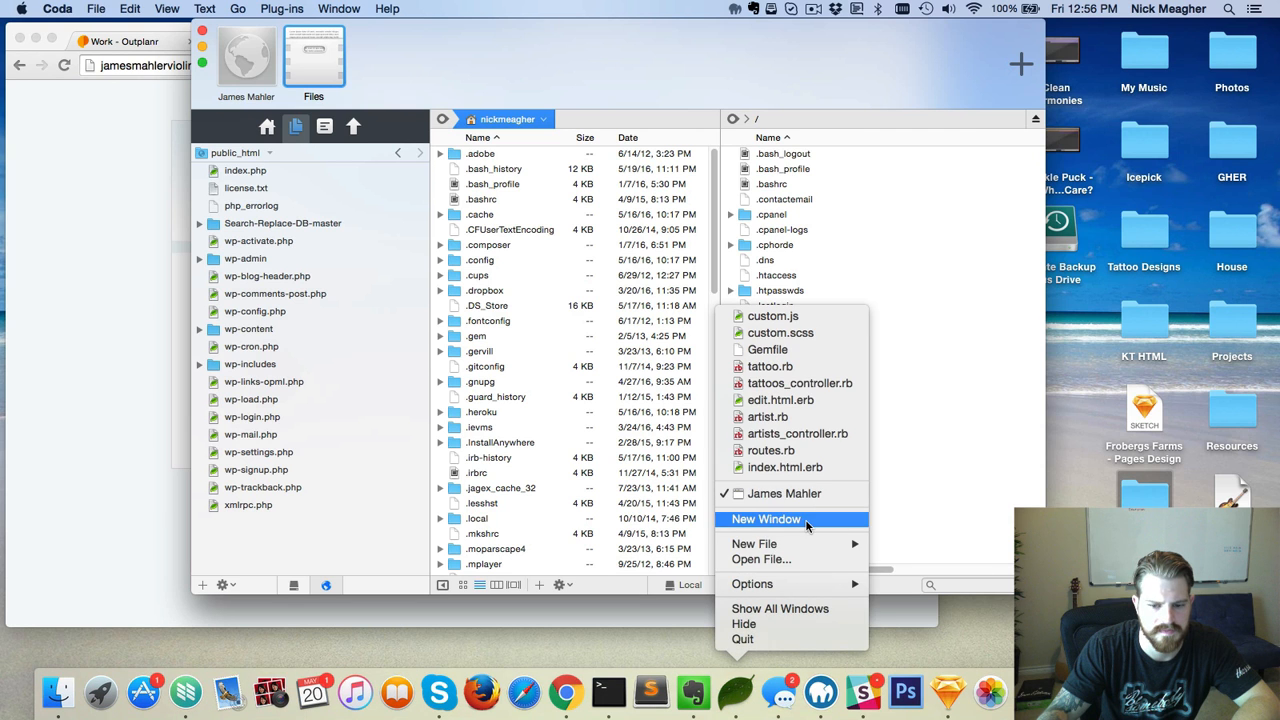
click(794, 528)
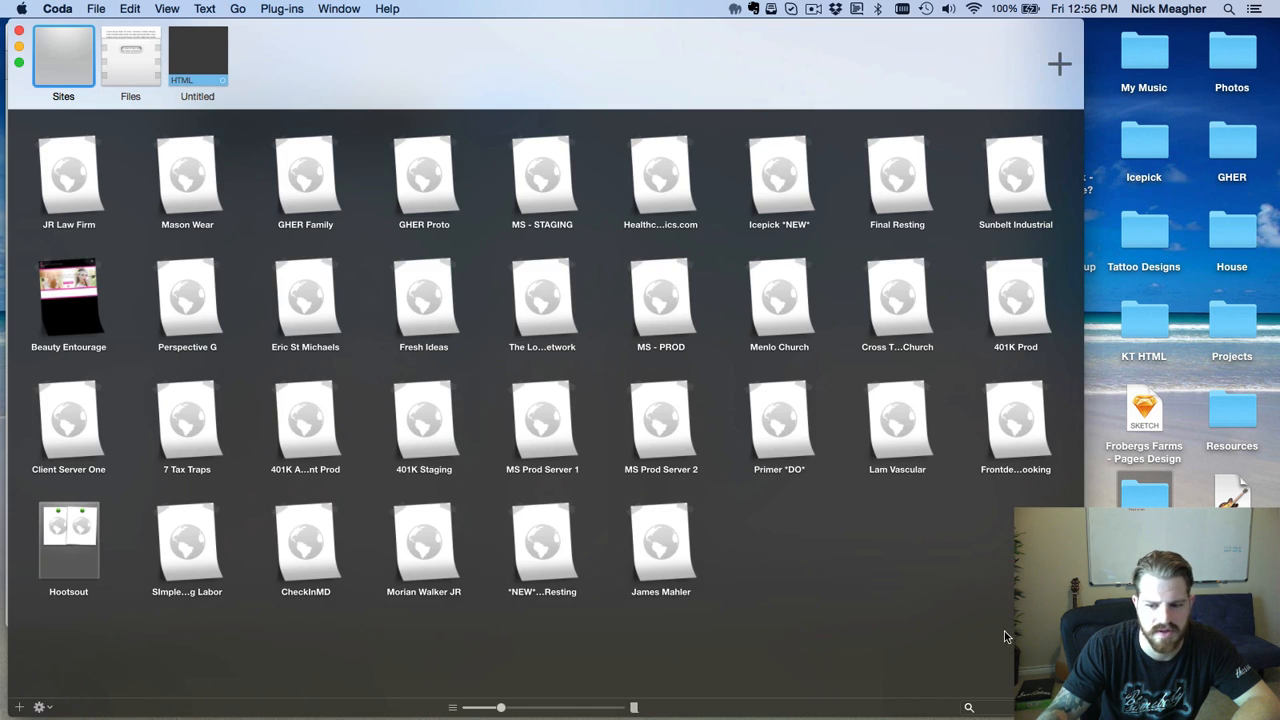
drag(946, 648, 948, 658)
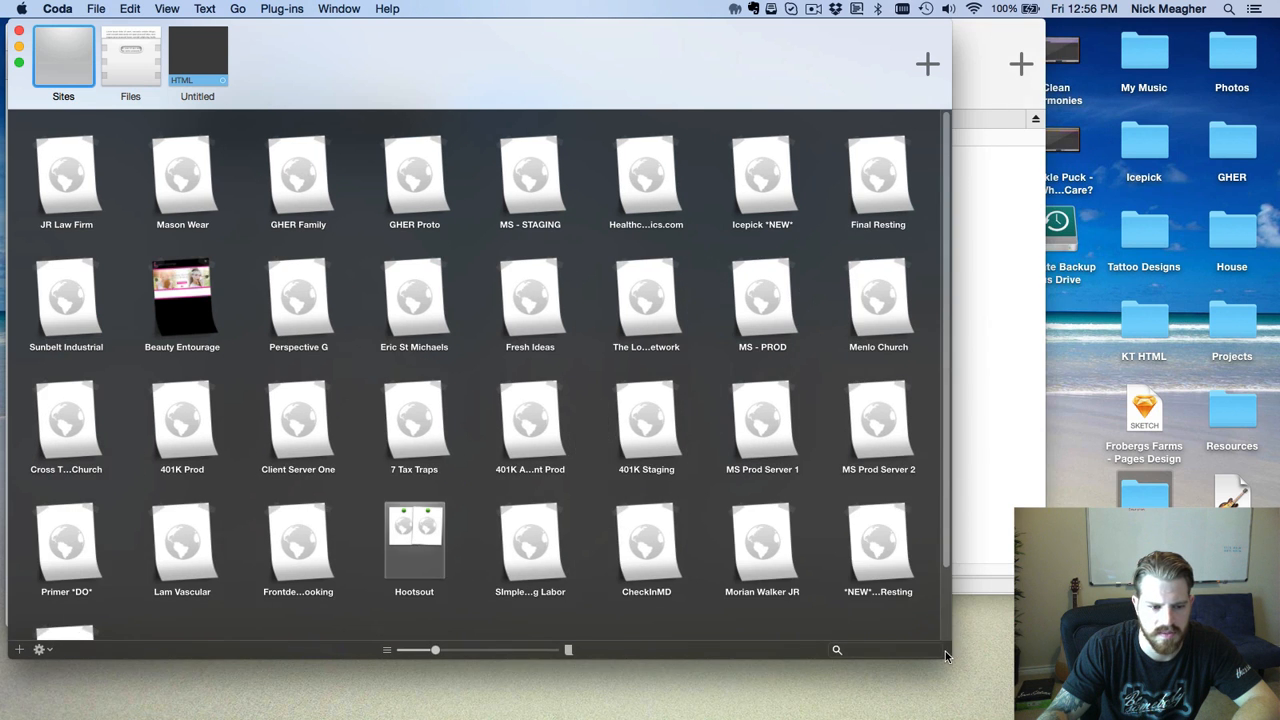
scroll(826, 511, down, 3)
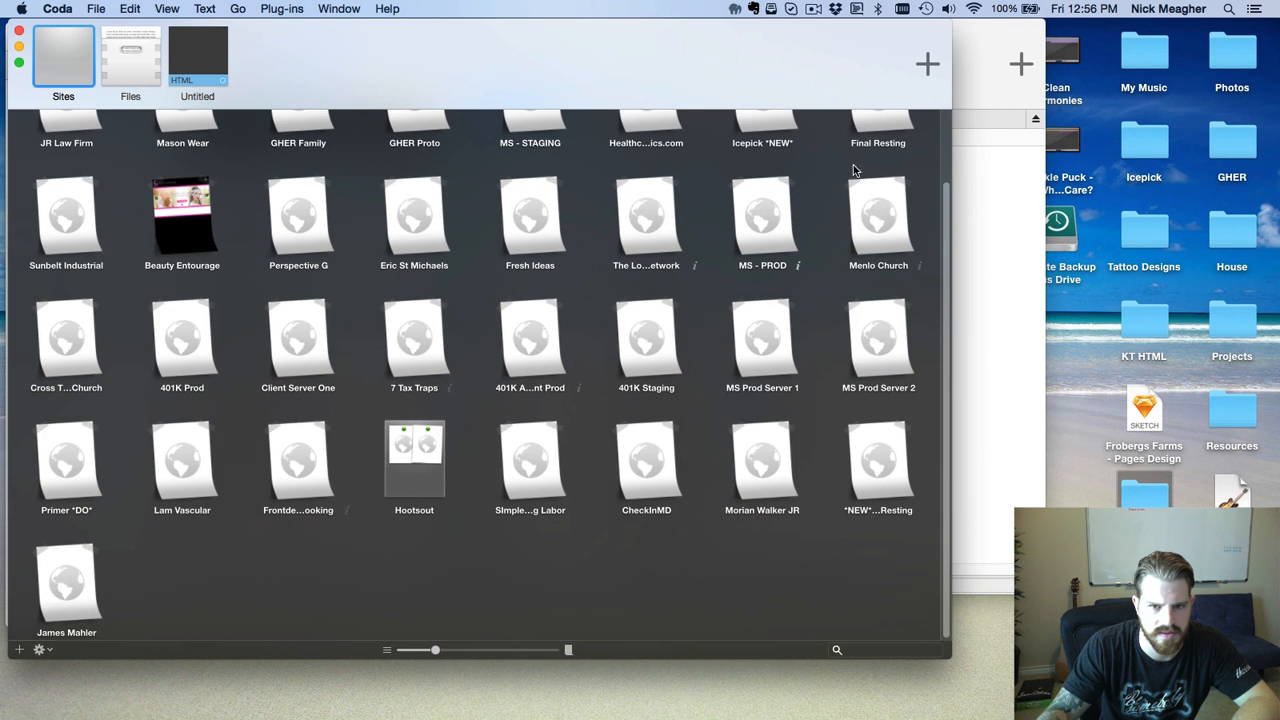
click(775, 125)
drag(367, 45, 680, 64)
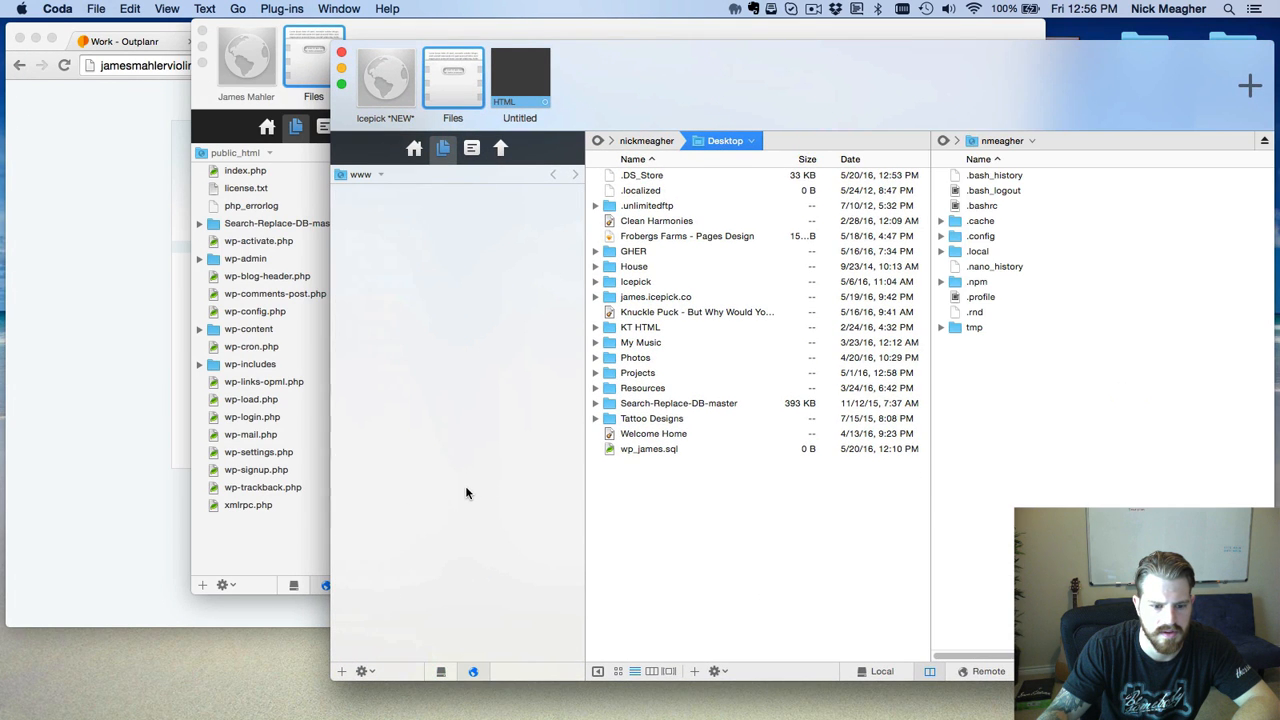
double_click(407, 247)
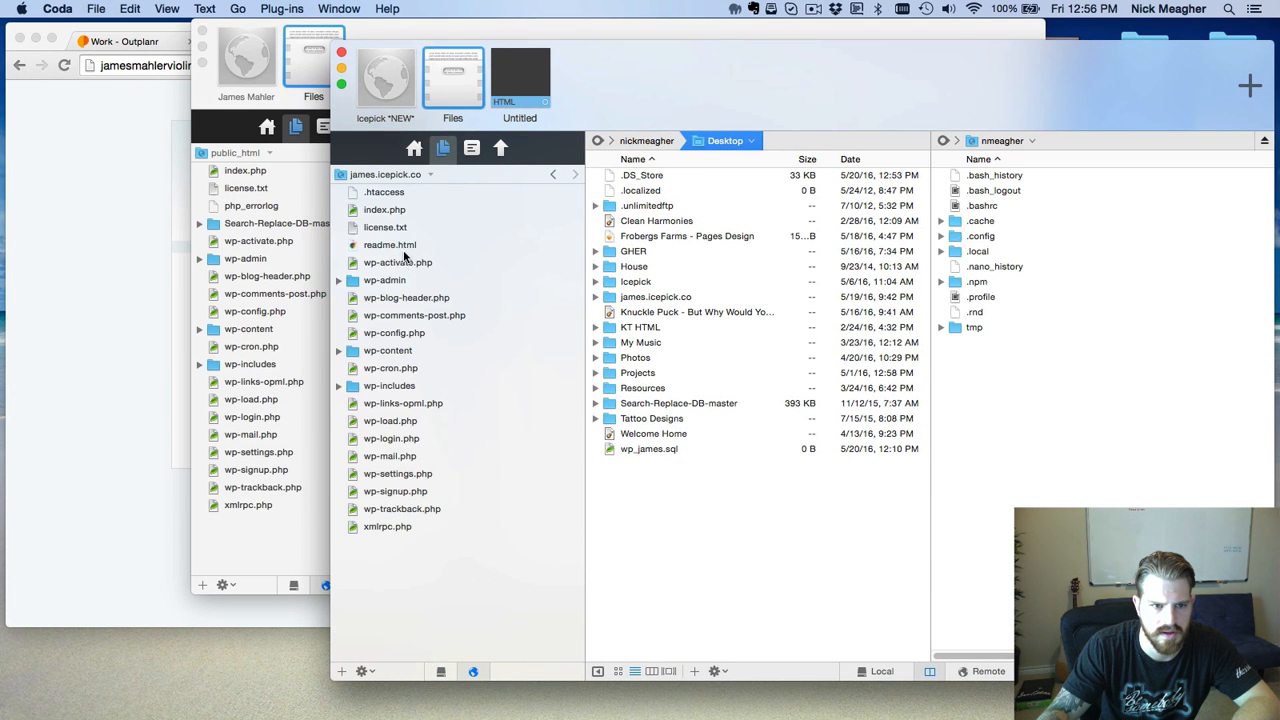
click(390, 195)
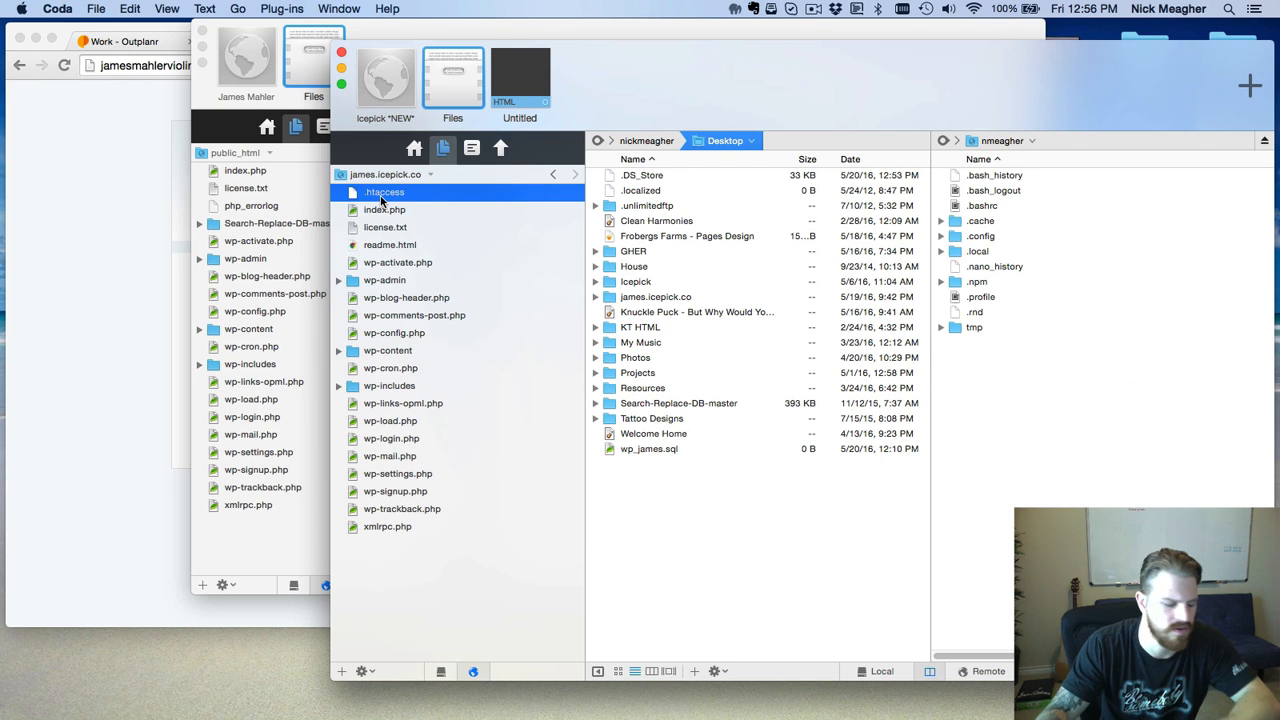
drag(265, 588, 242, 542)
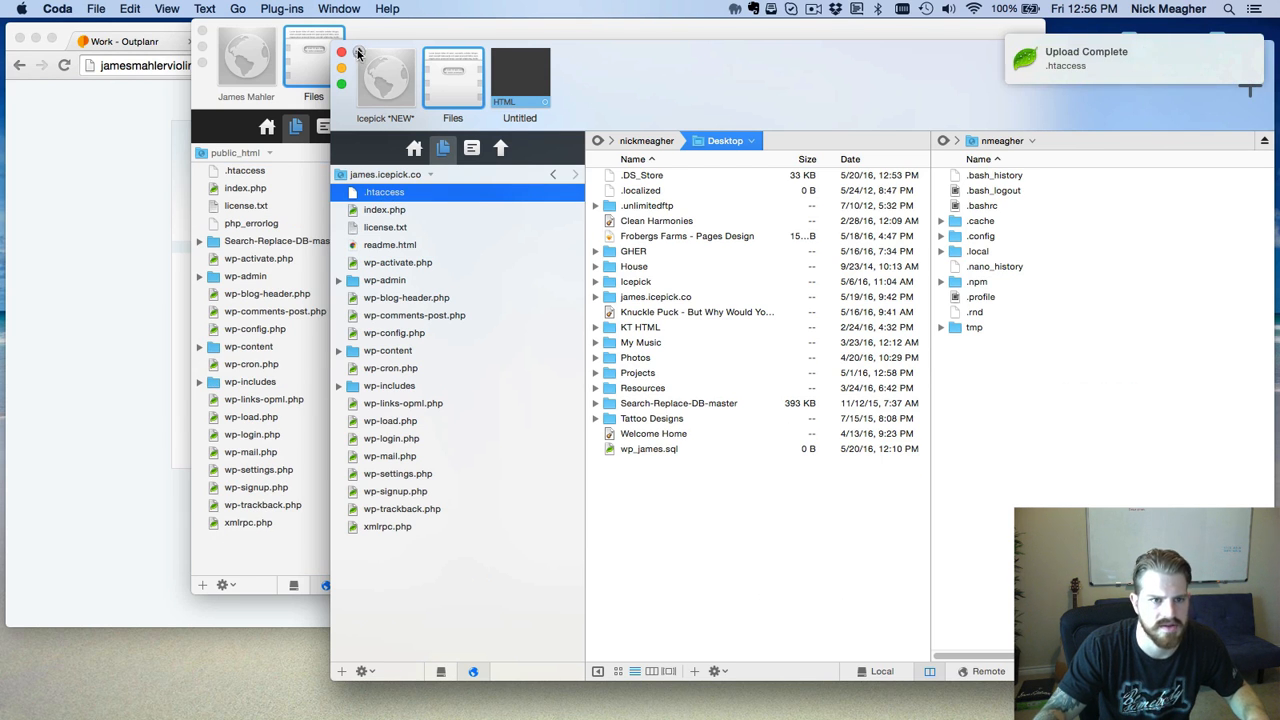
click(358, 52)
click(341, 52)
click(135, 200)
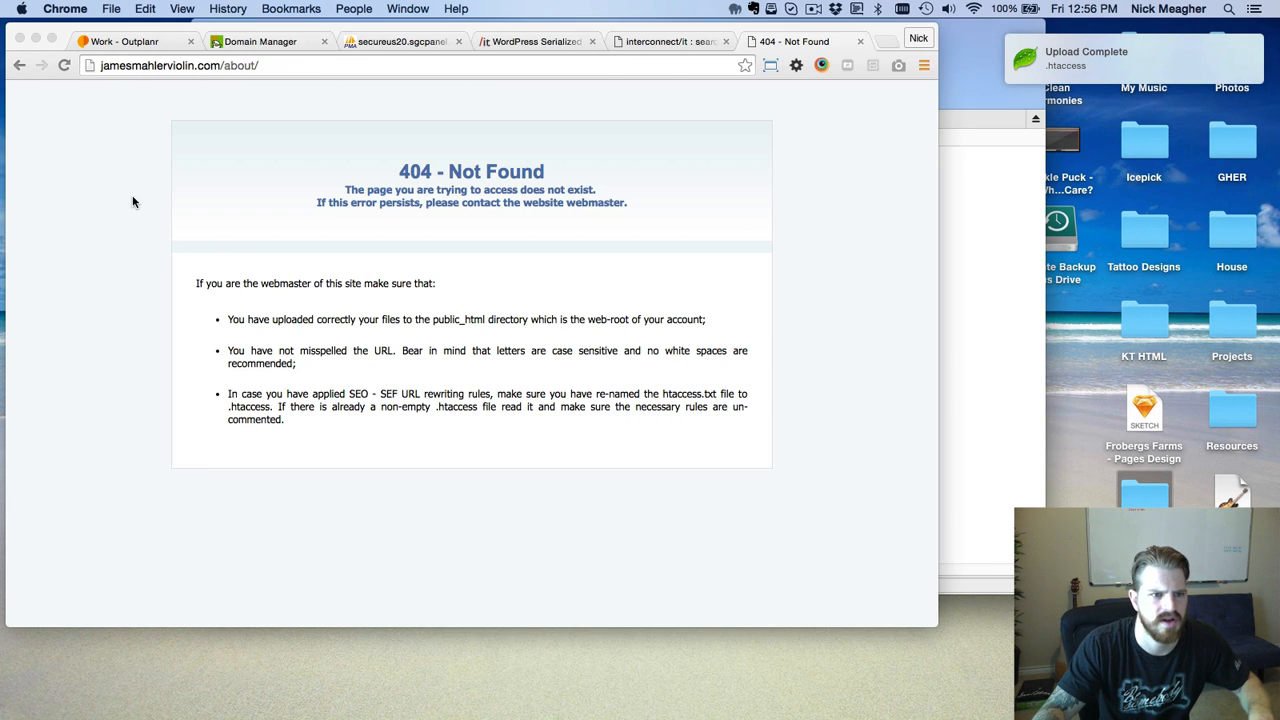
Reload the /about/ page and scroll through it to confirm it now loads.
click(194, 66)
key(Return)
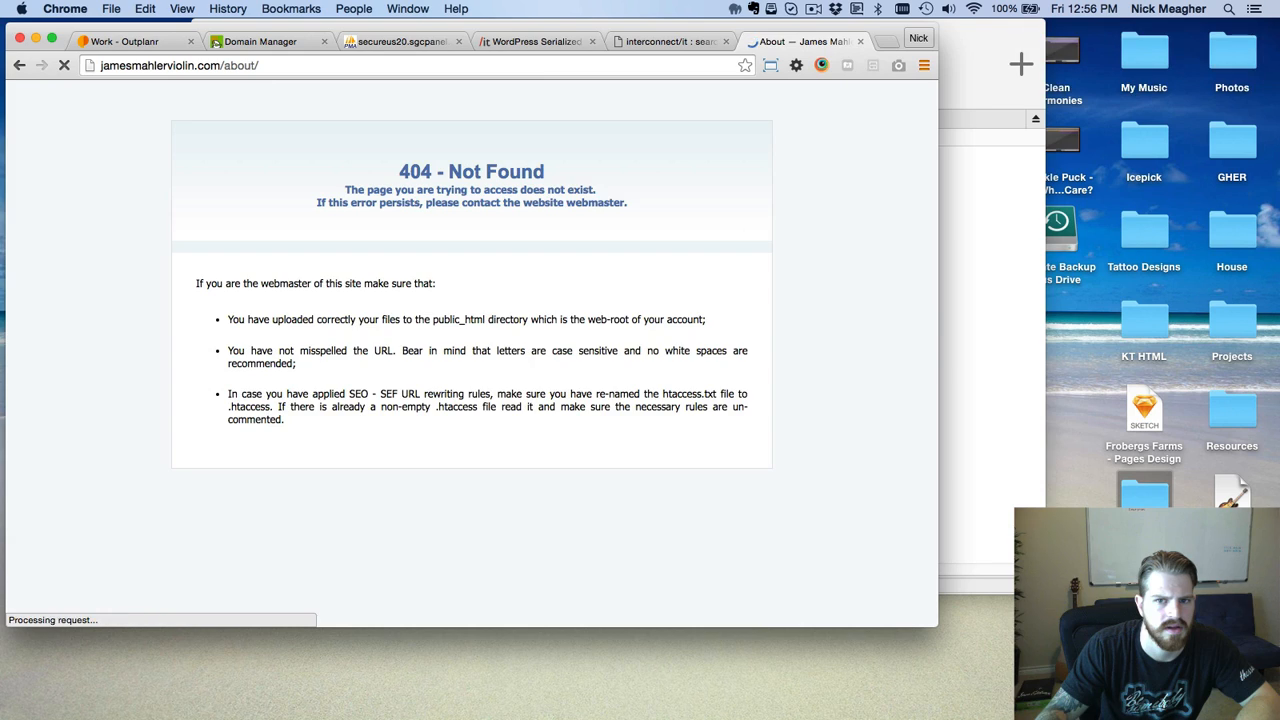
scroll(463, 291, down, 10)
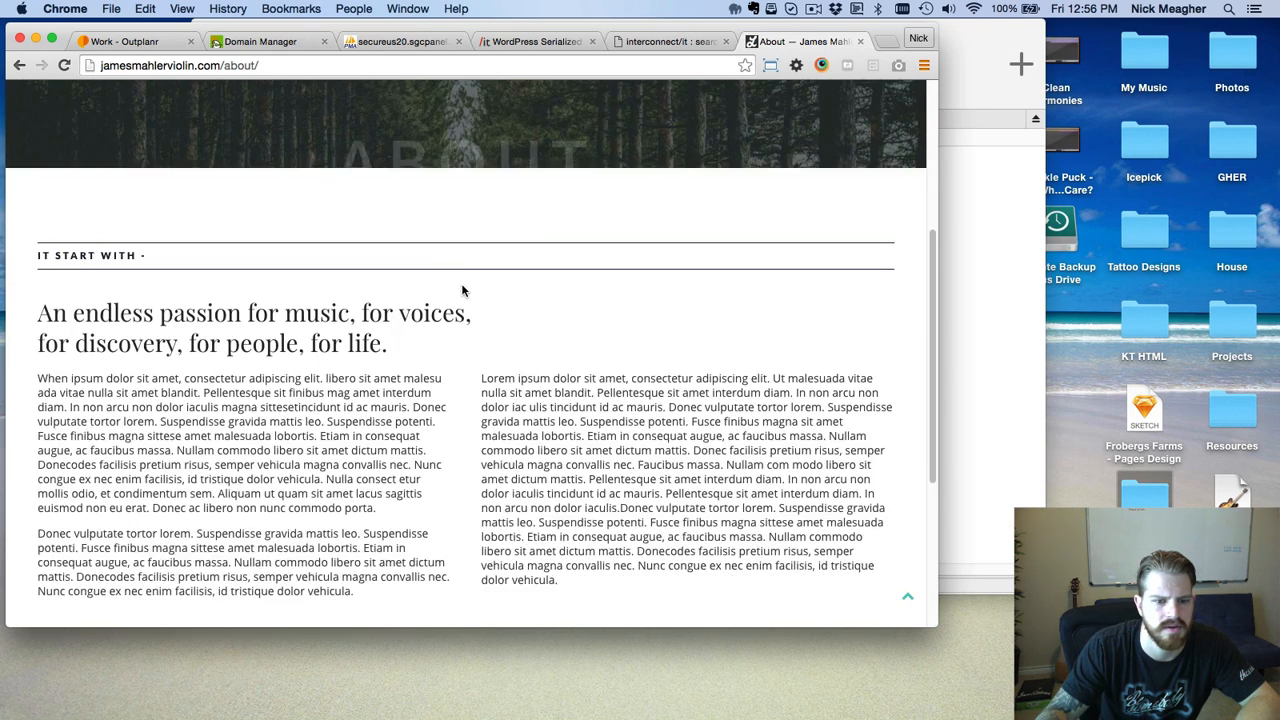
drag(933, 458, 933, 166)
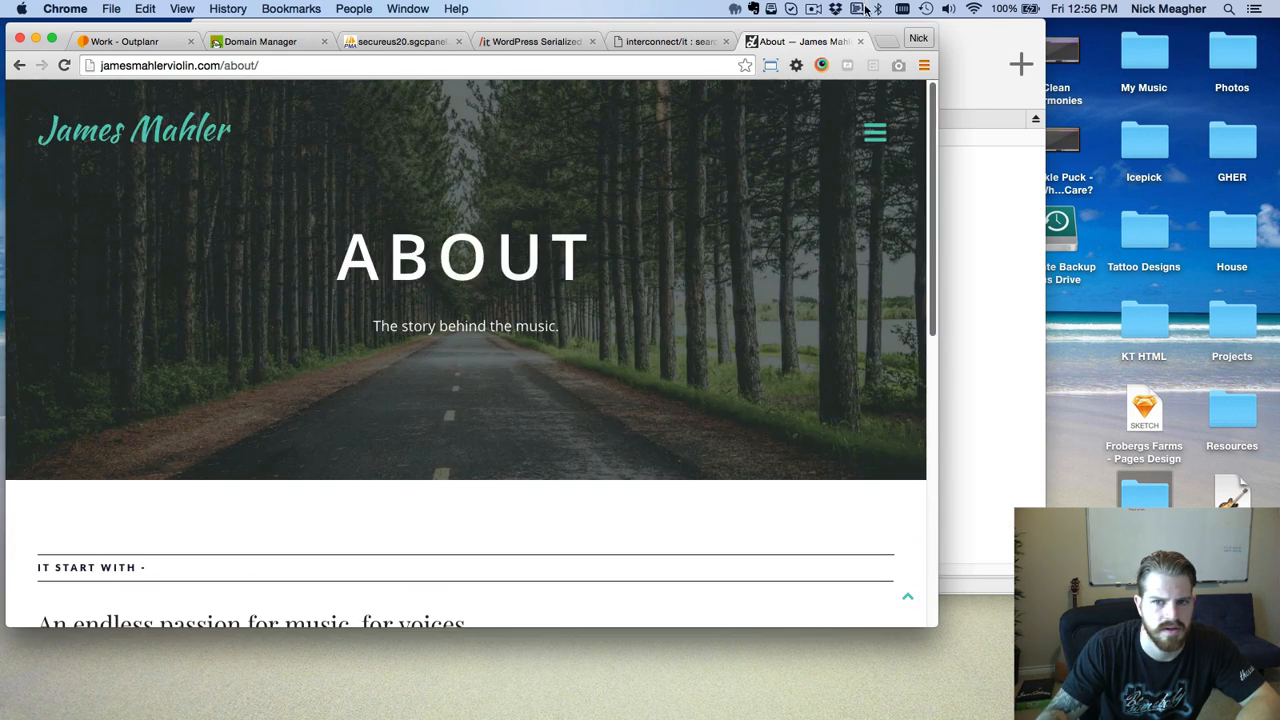
Visit the MUSIC and EVENTS pages via the site menu, then return to the home page.
click(876, 130)
click(815, 322)
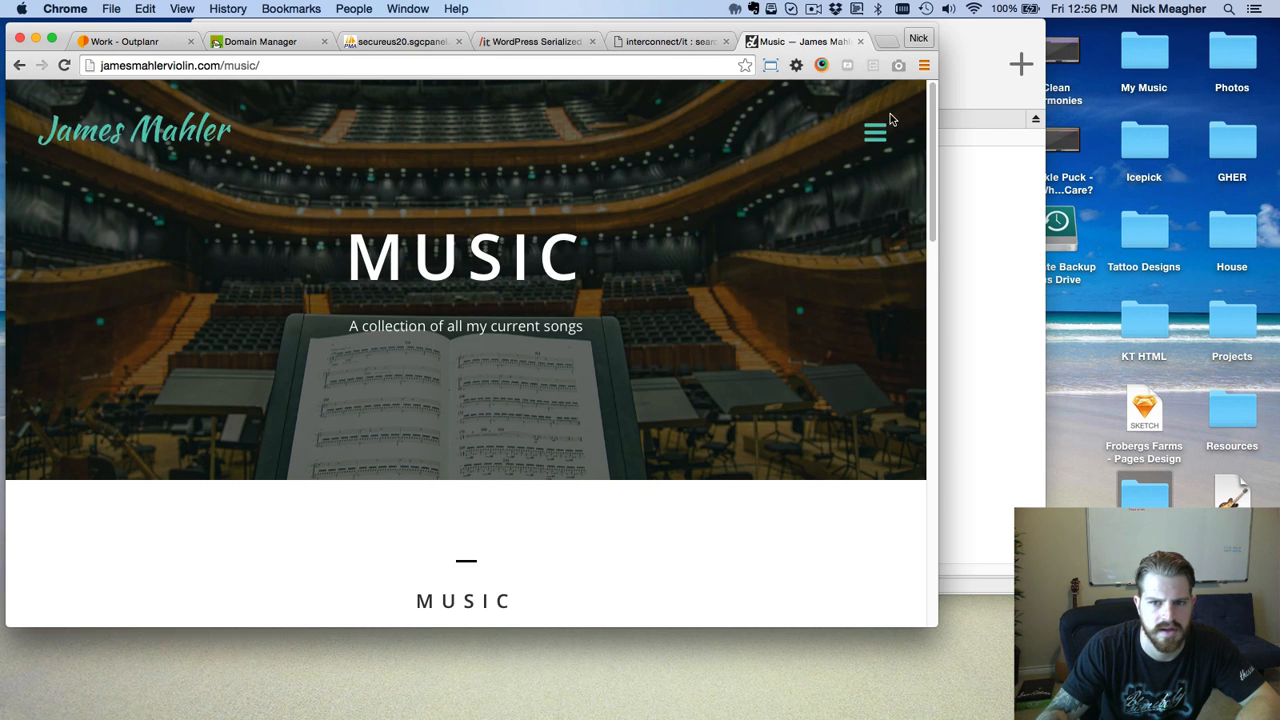
click(878, 128)
click(836, 358)
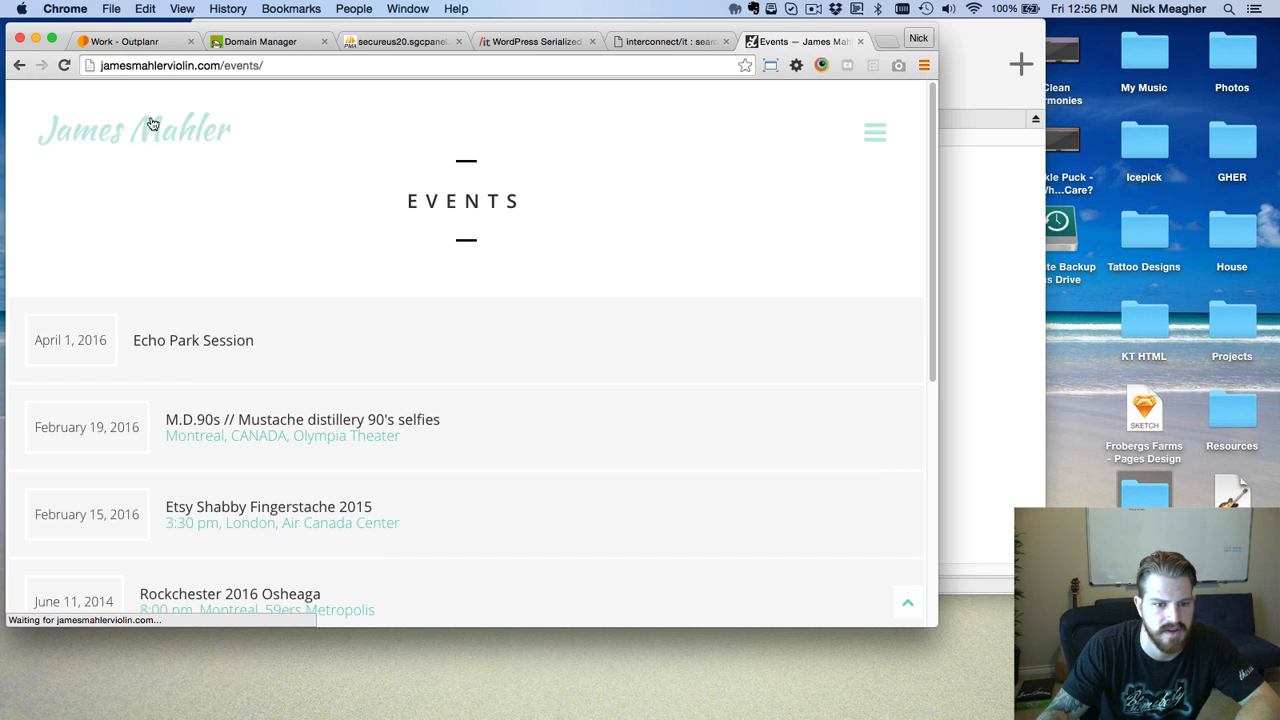
click(135, 138)
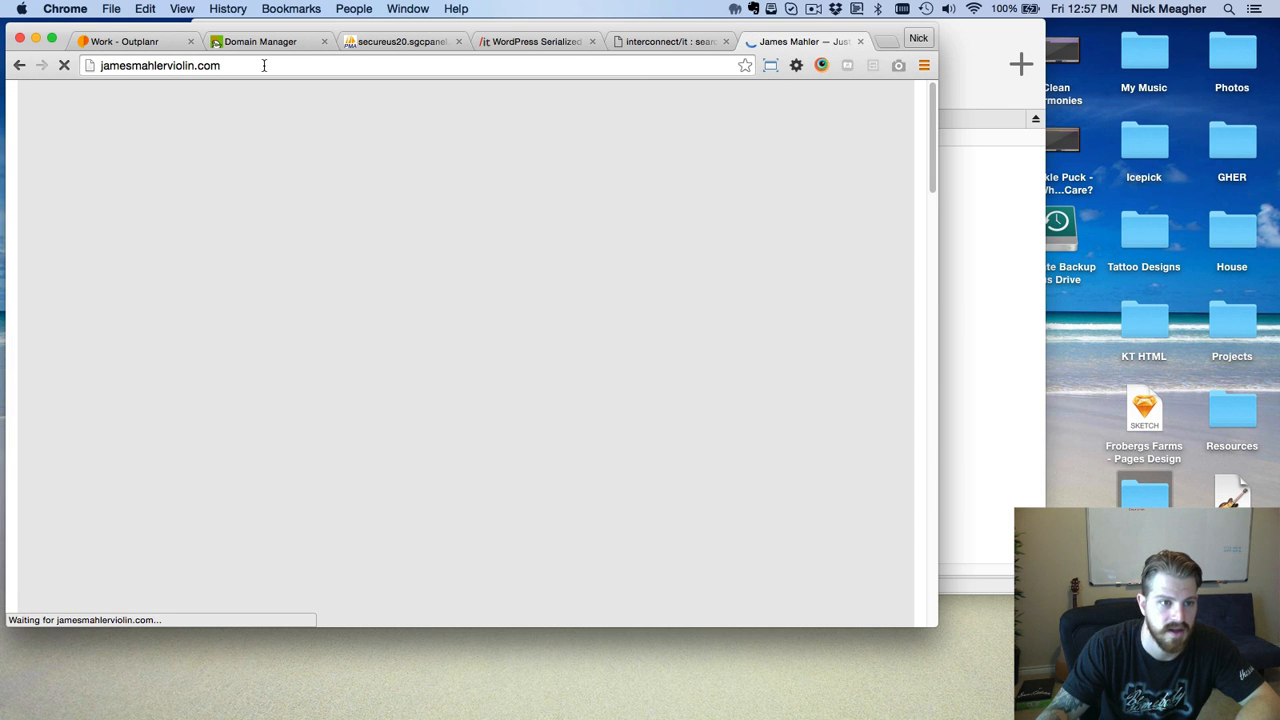
Load the site's /admin login page.
click(290, 66)
click(297, 66)
text(/admin)
key(Return)
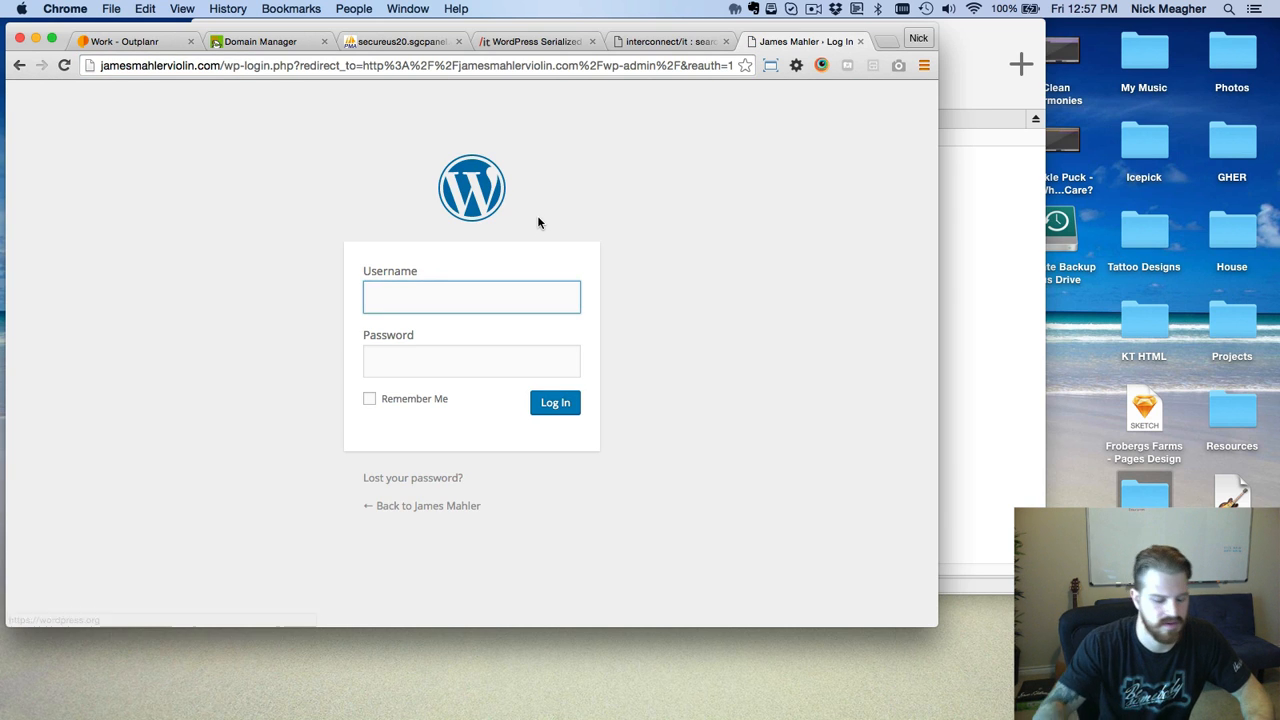
Sign in with the WordPress username and password and scroll the Dashboard.
key(Tab)
text(***********)
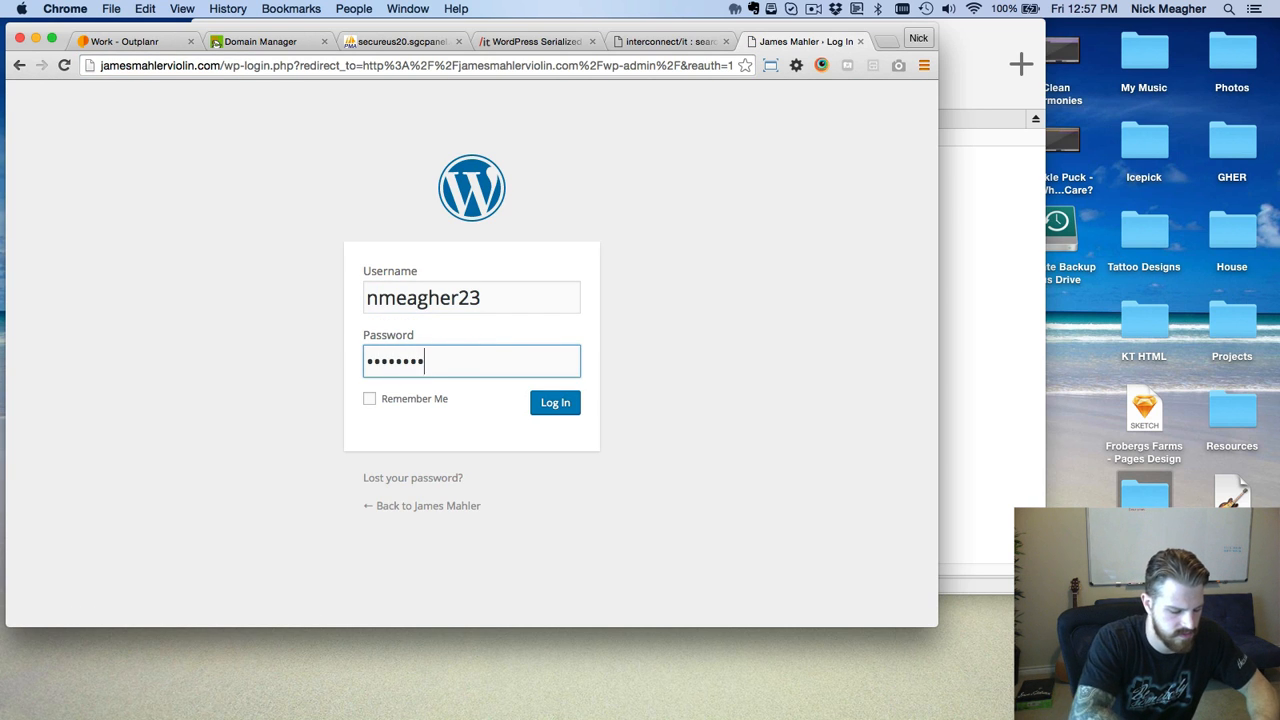
key(Return)
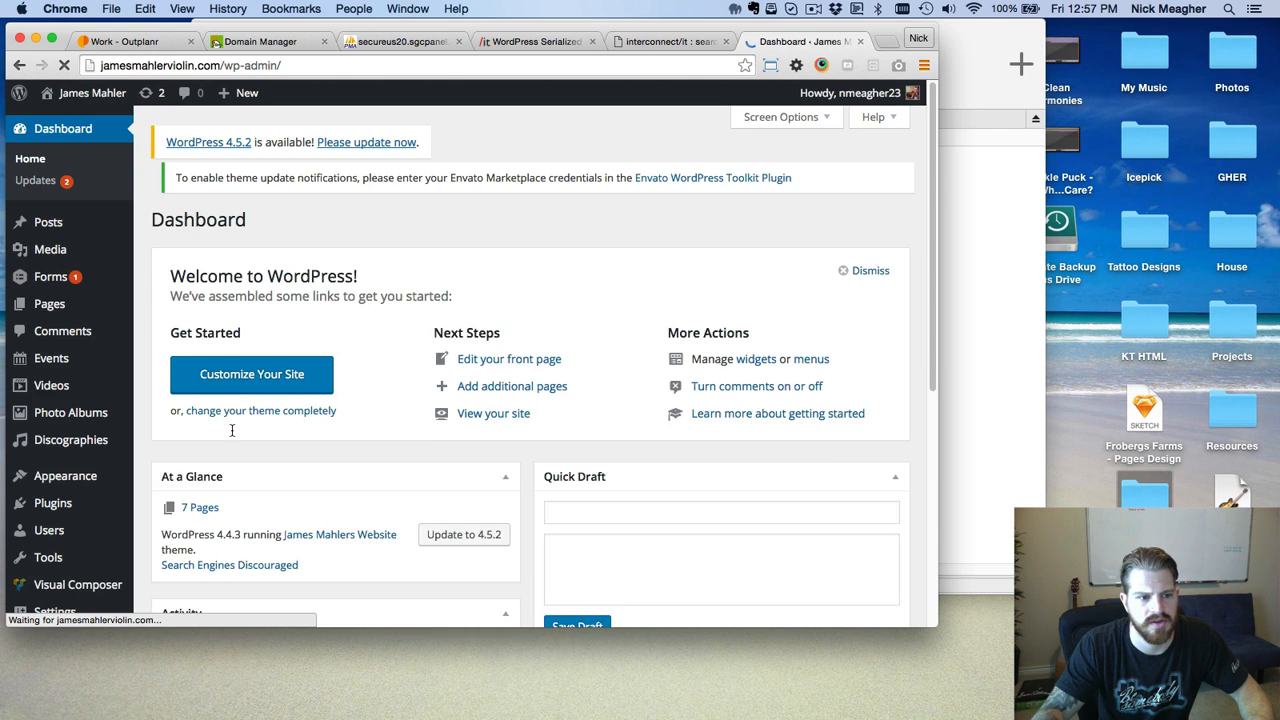
scroll(228, 423, down, 2)
scroll(166, 460, down, 1)
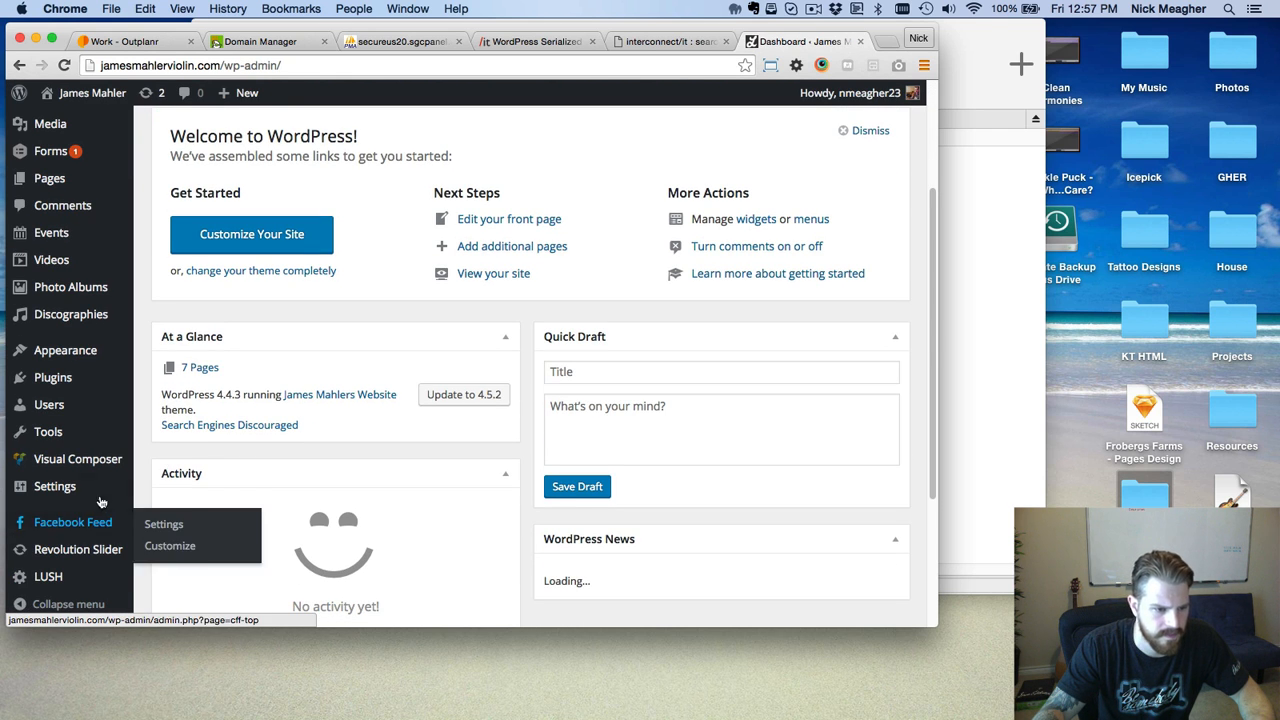
Set the permalink structure to Plain on Settings > Permalinks and save changes.
mouse_move(94, 497)
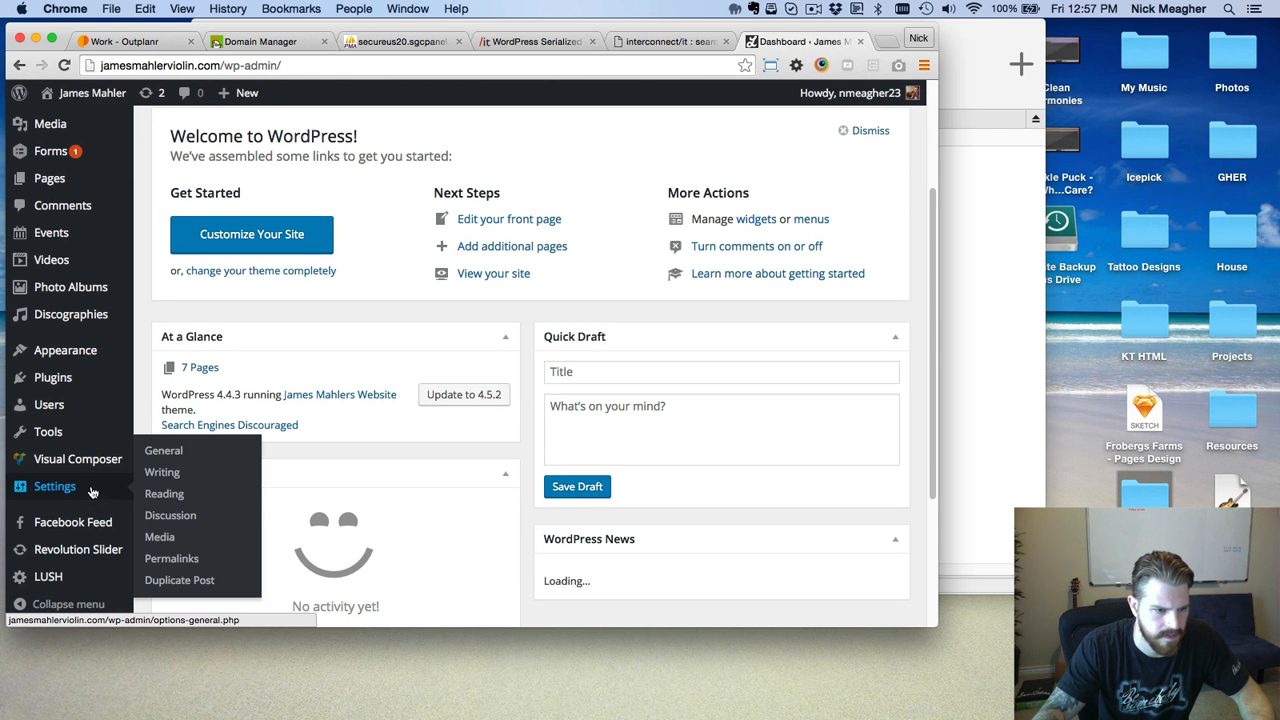
click(172, 558)
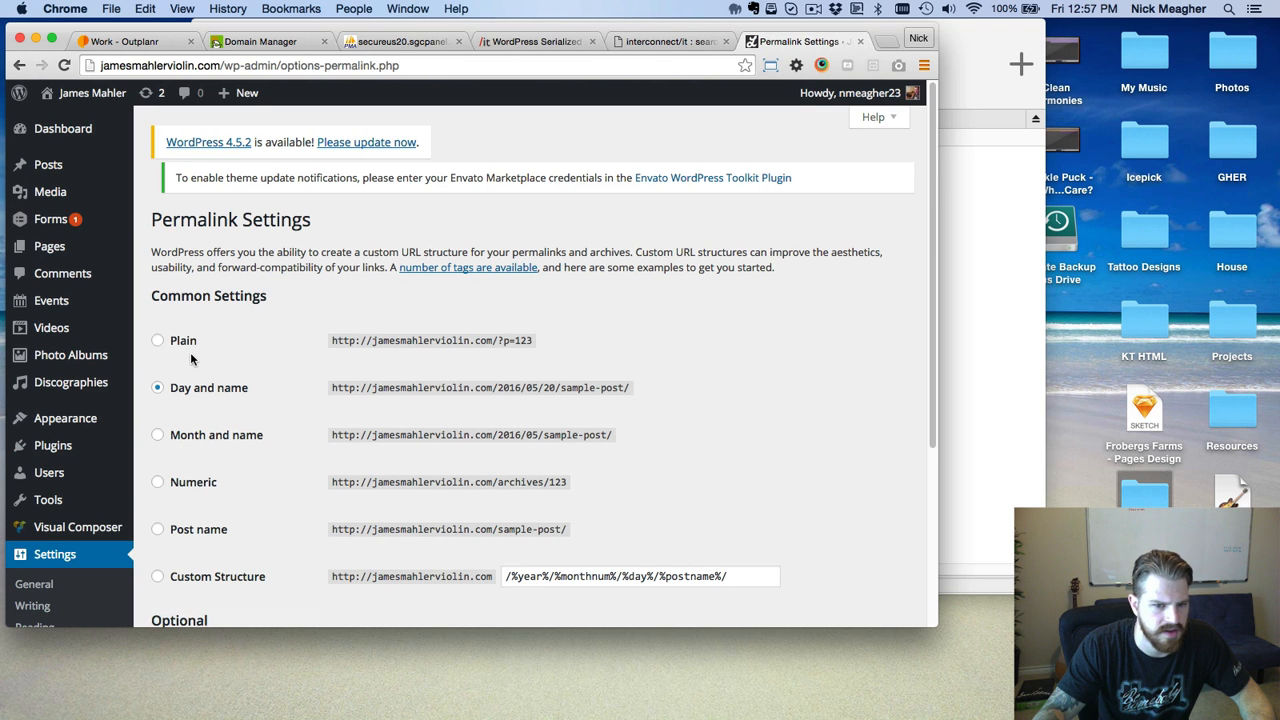
click(179, 342)
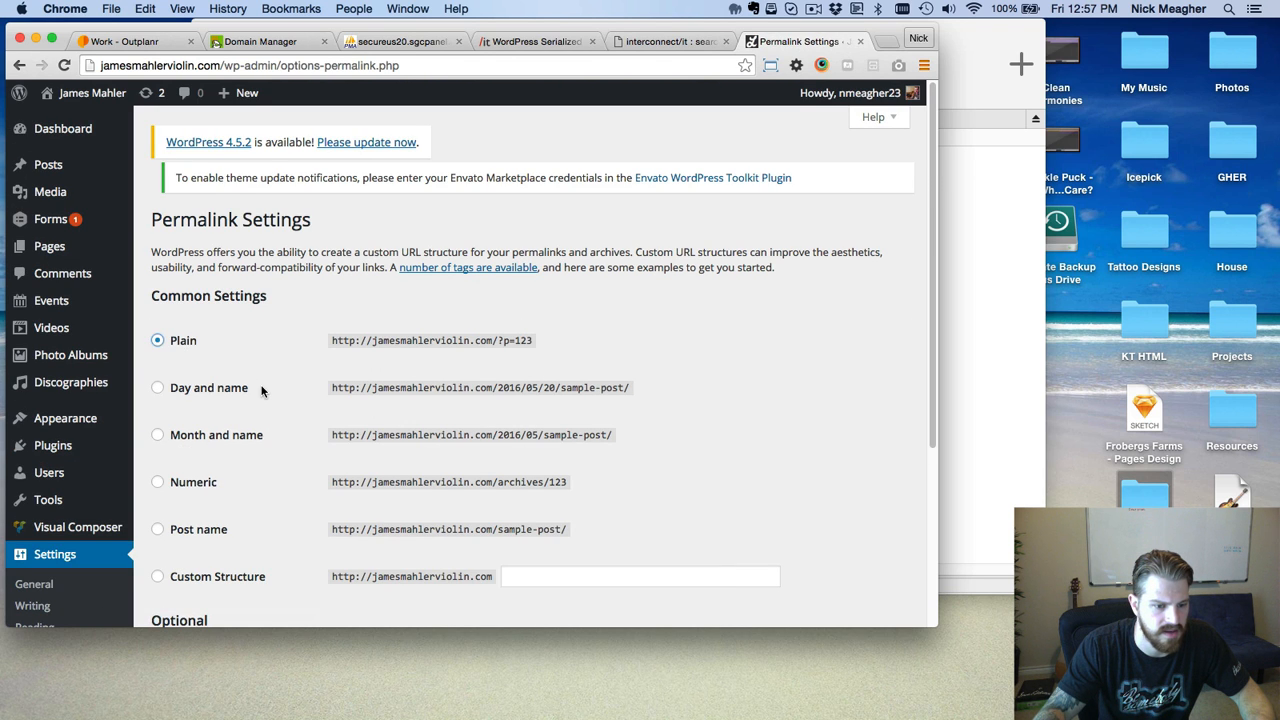
scroll(240, 450, down, 5)
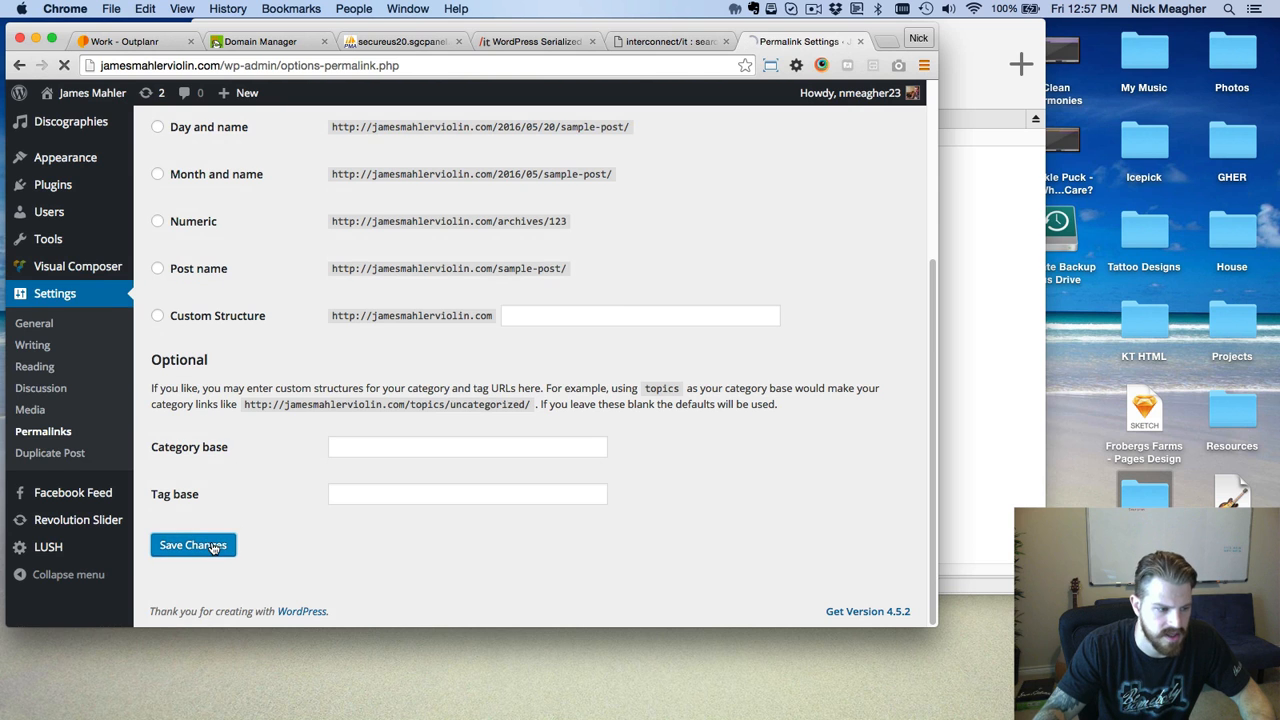
click(208, 545)
Switch the permalink structure to Post name and save changes again.
scroll(245, 475, down, 3)
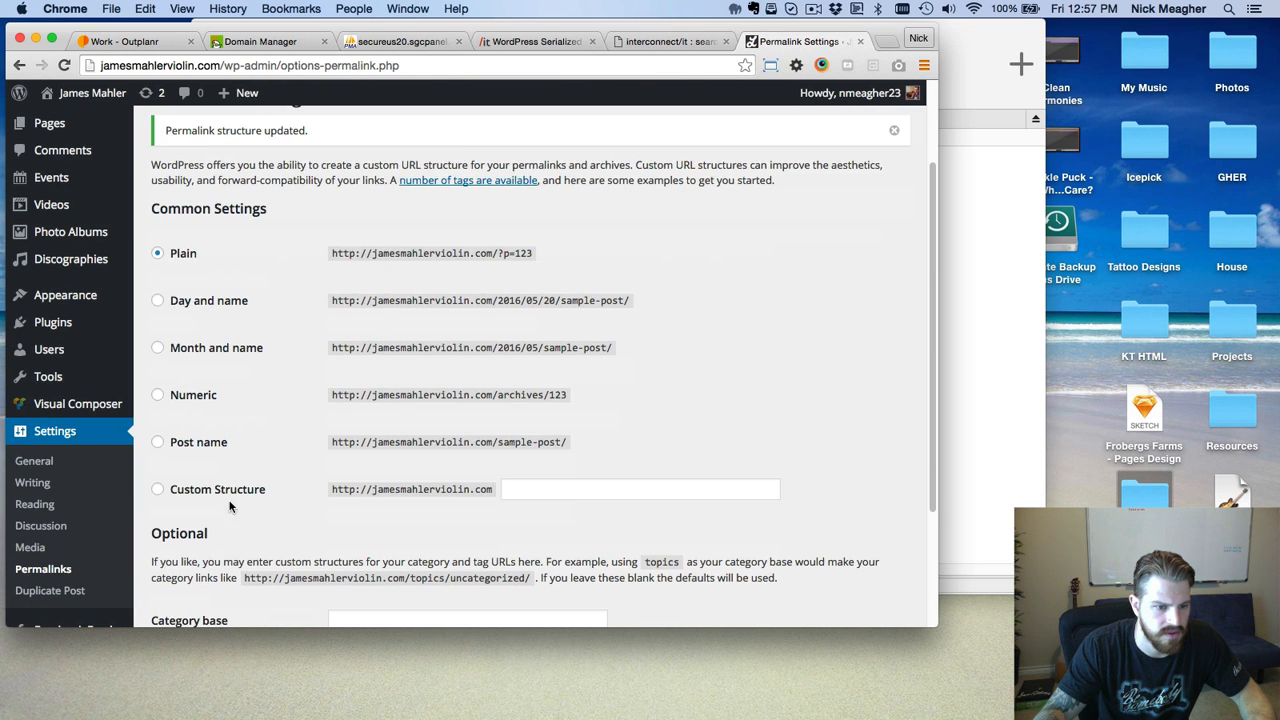
click(206, 441)
scroll(300, 500, down, 3)
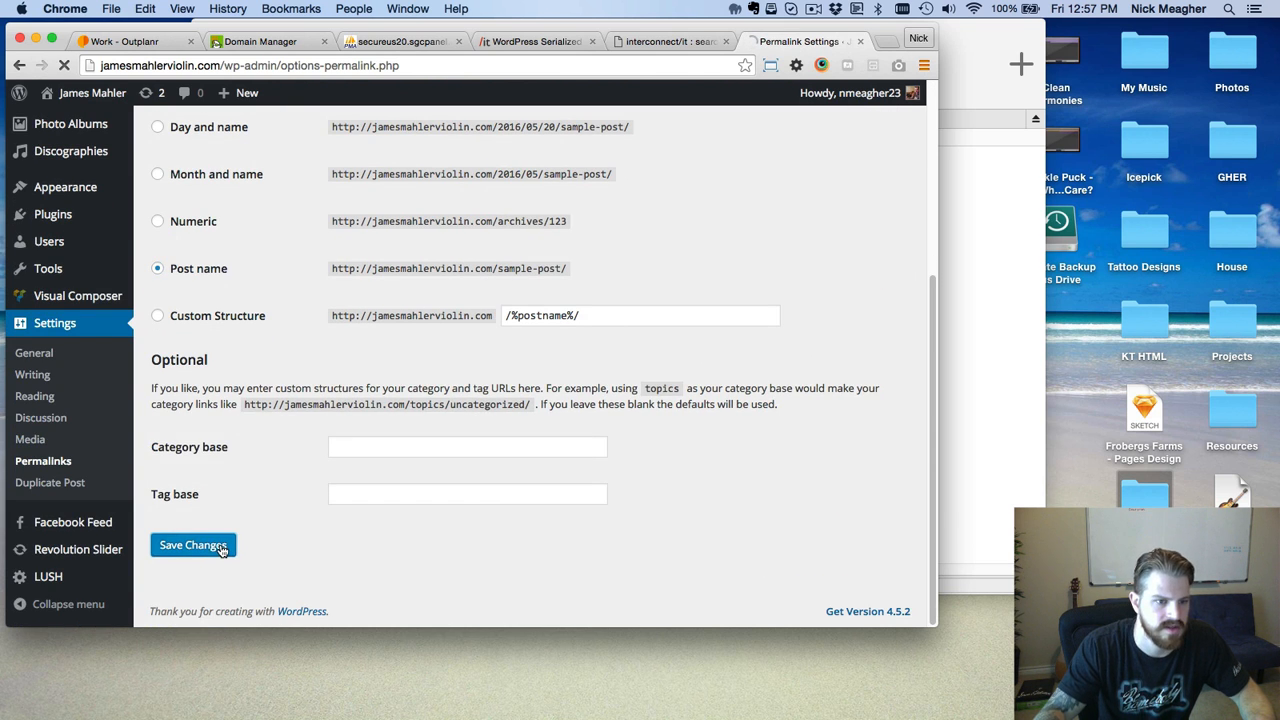
click(222, 547)
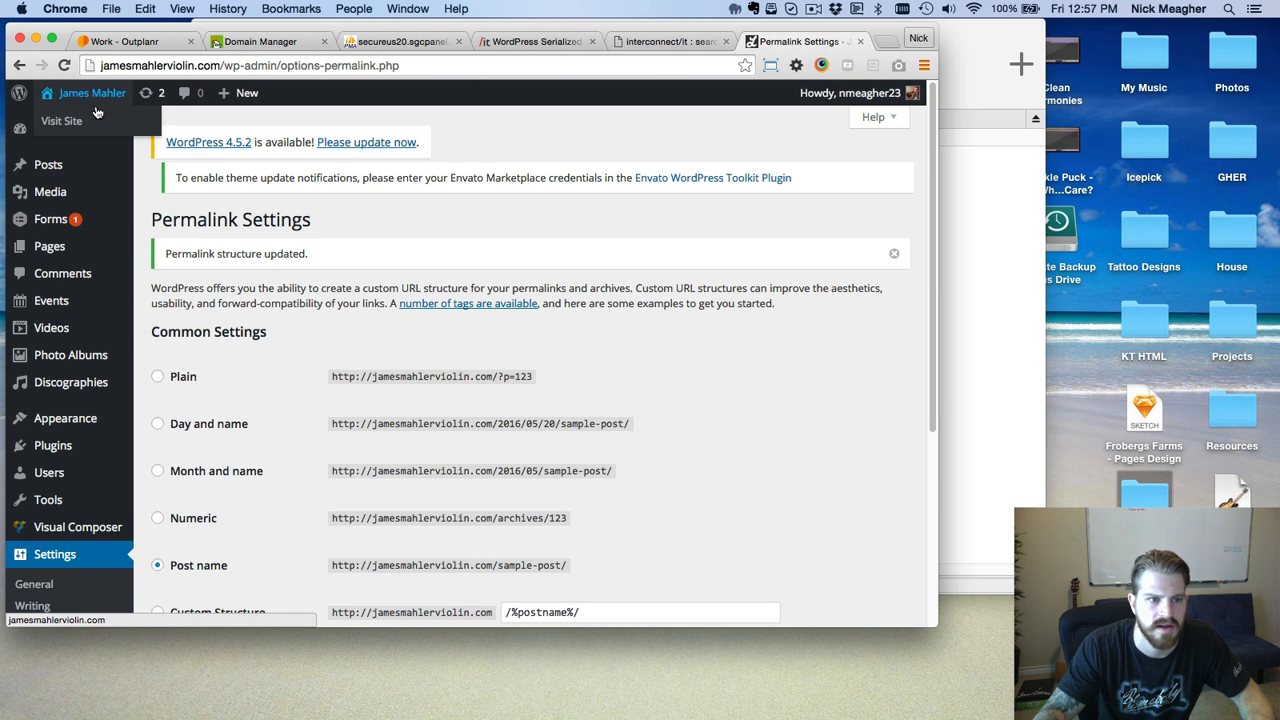
Visit the live site, check the About page loads, return home, and bring Coda forward.
click(93, 119)
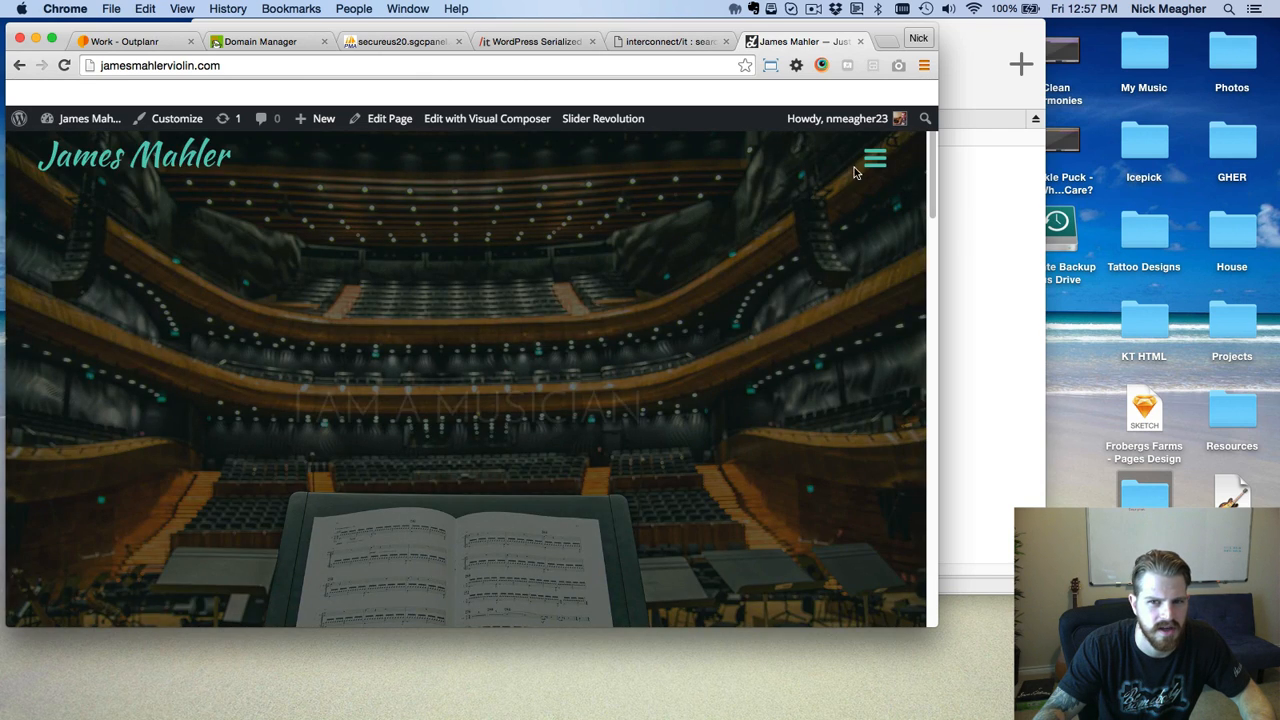
click(872, 160)
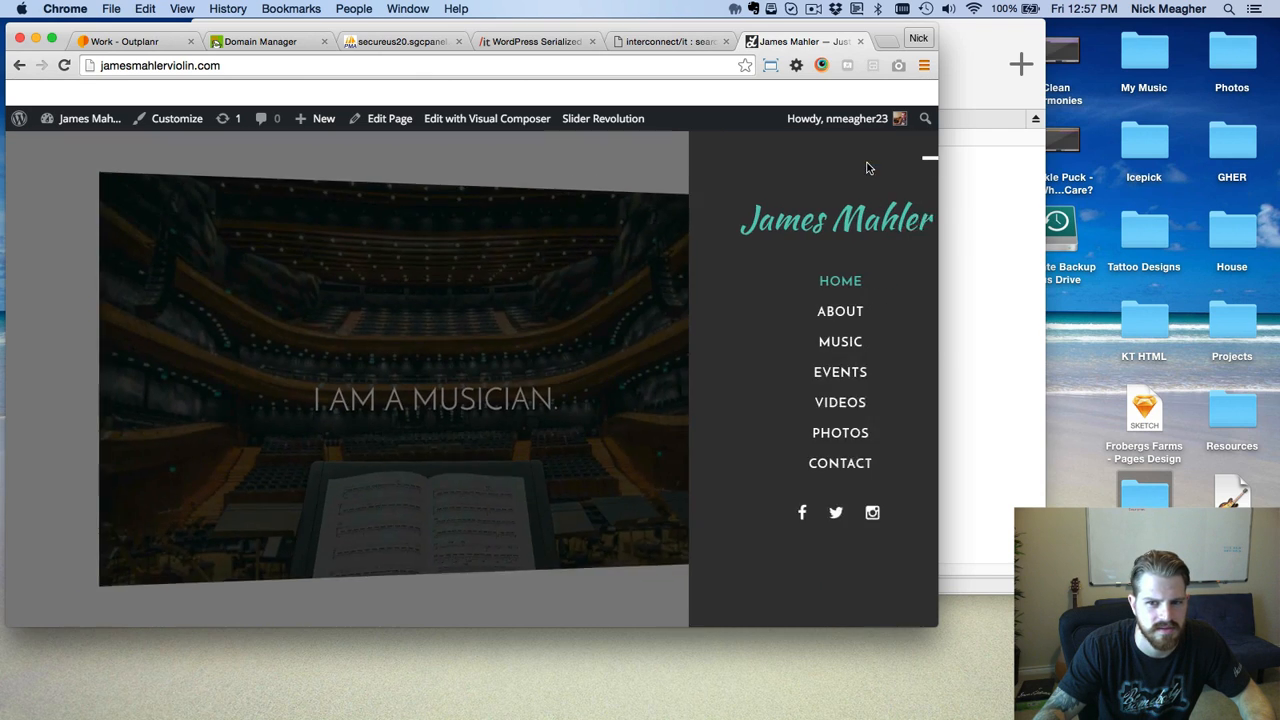
click(792, 313)
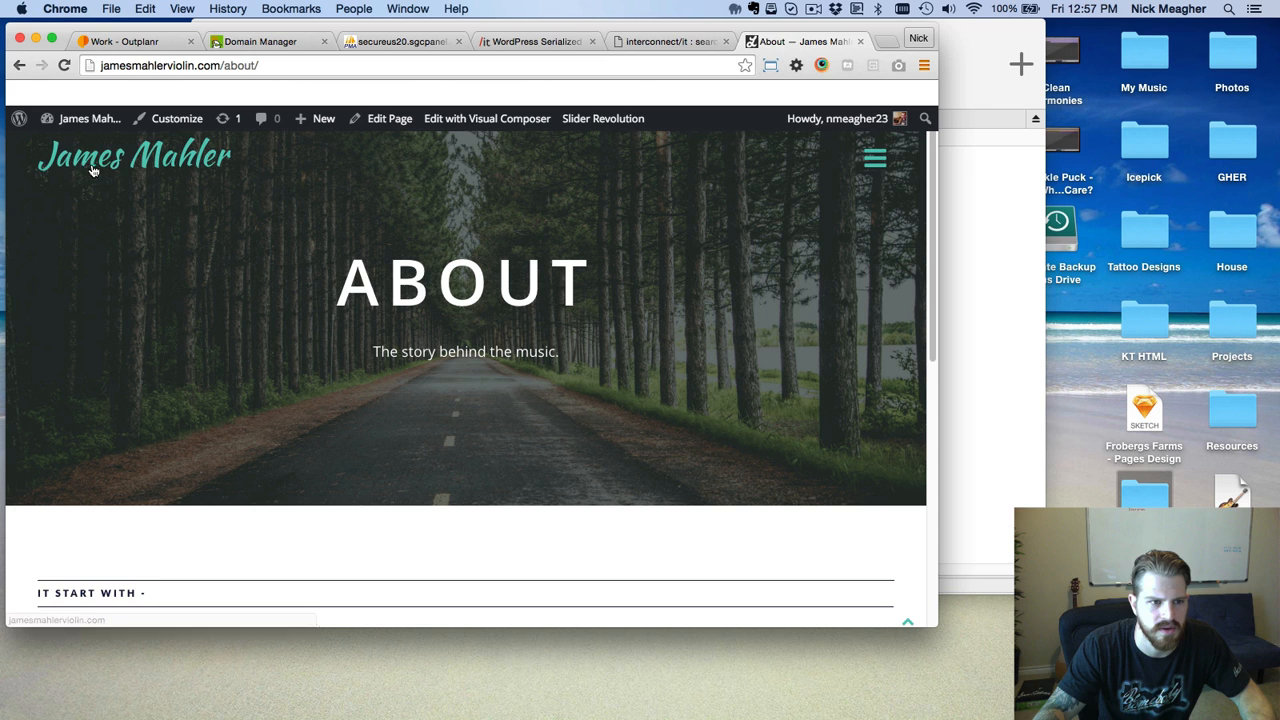
click(92, 171)
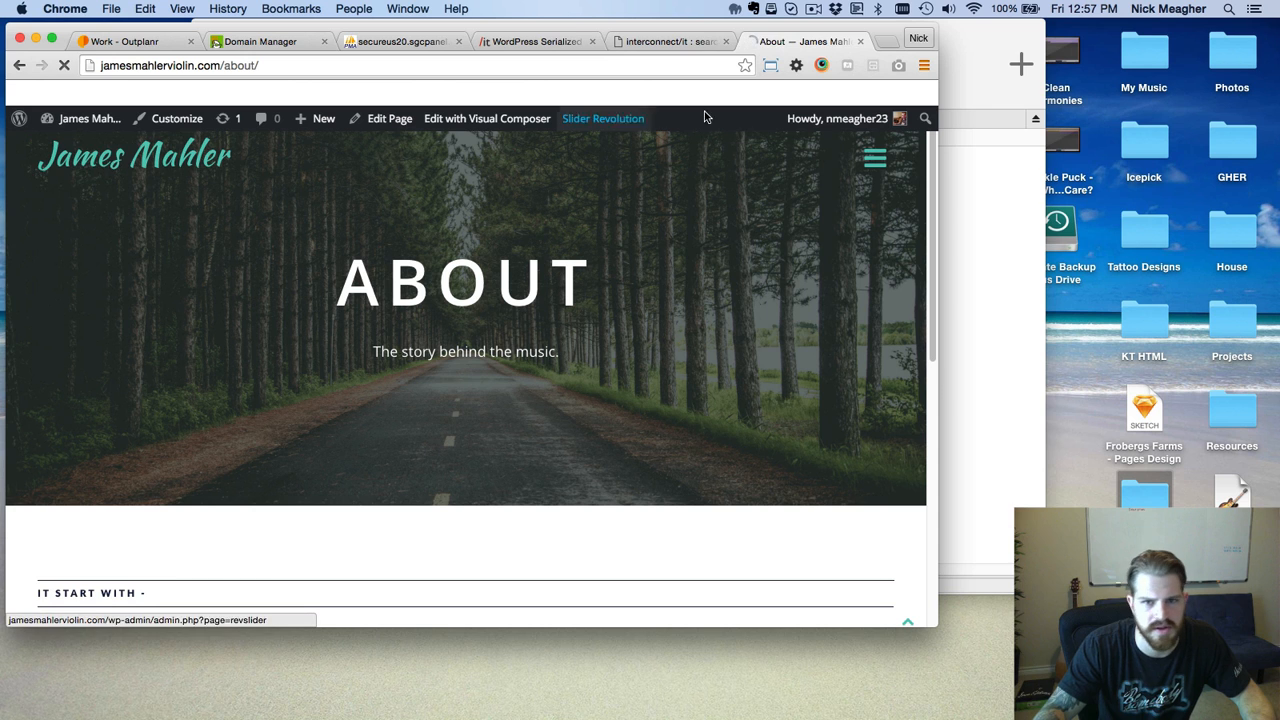
click(980, 229)
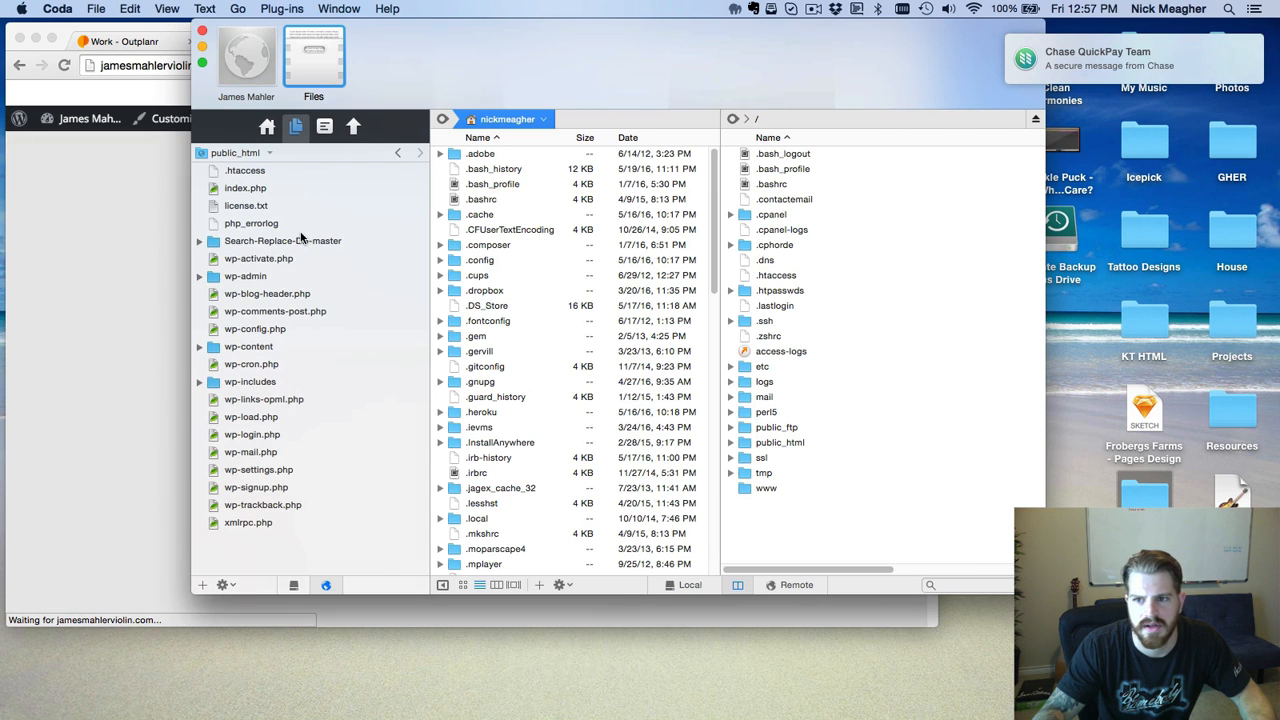
Delete the Search-Replace-DB-master folder from the server's public_html, then return to Chrome.
click(305, 243)
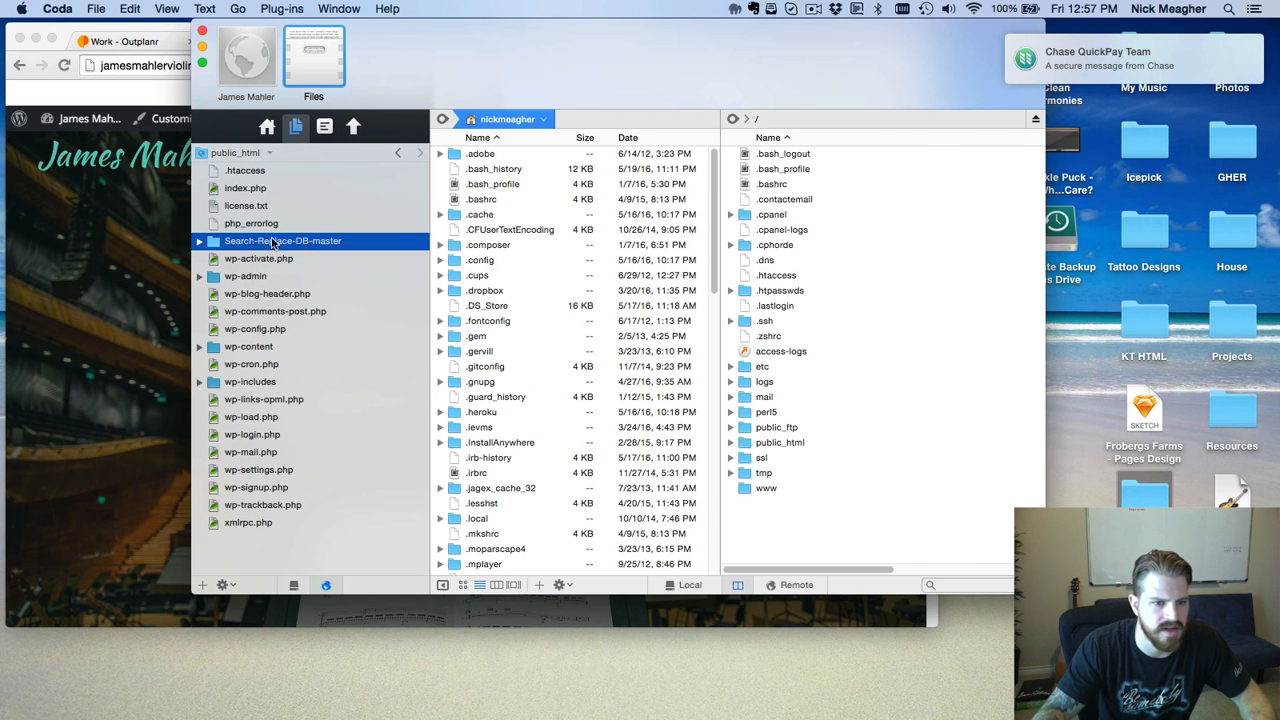
right_click(267, 241)
click(350, 329)
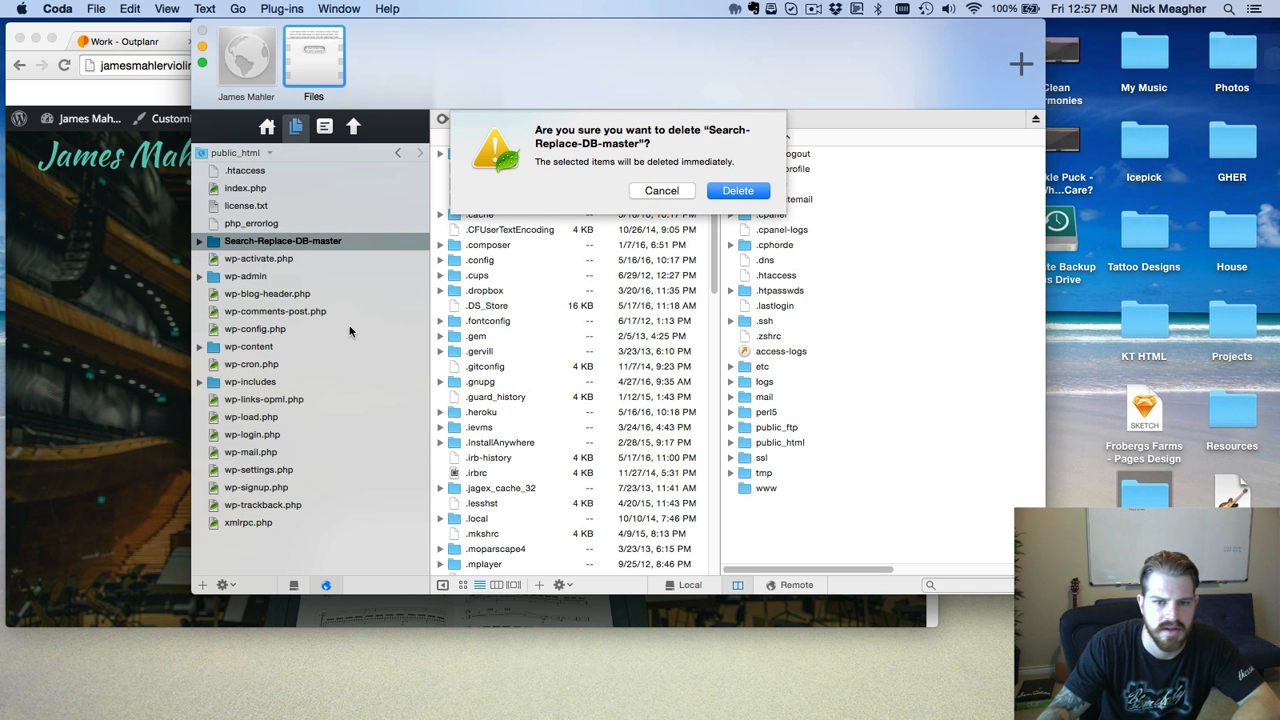
key(Return)
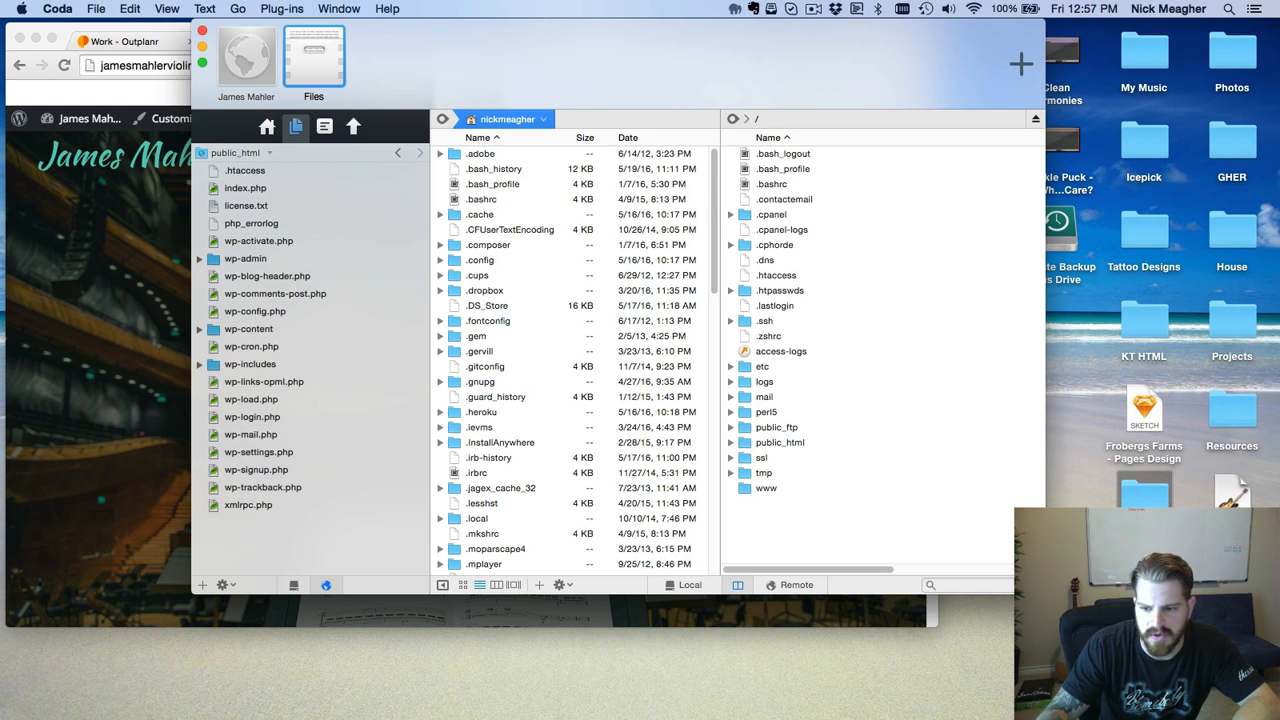
key(super+Tab)
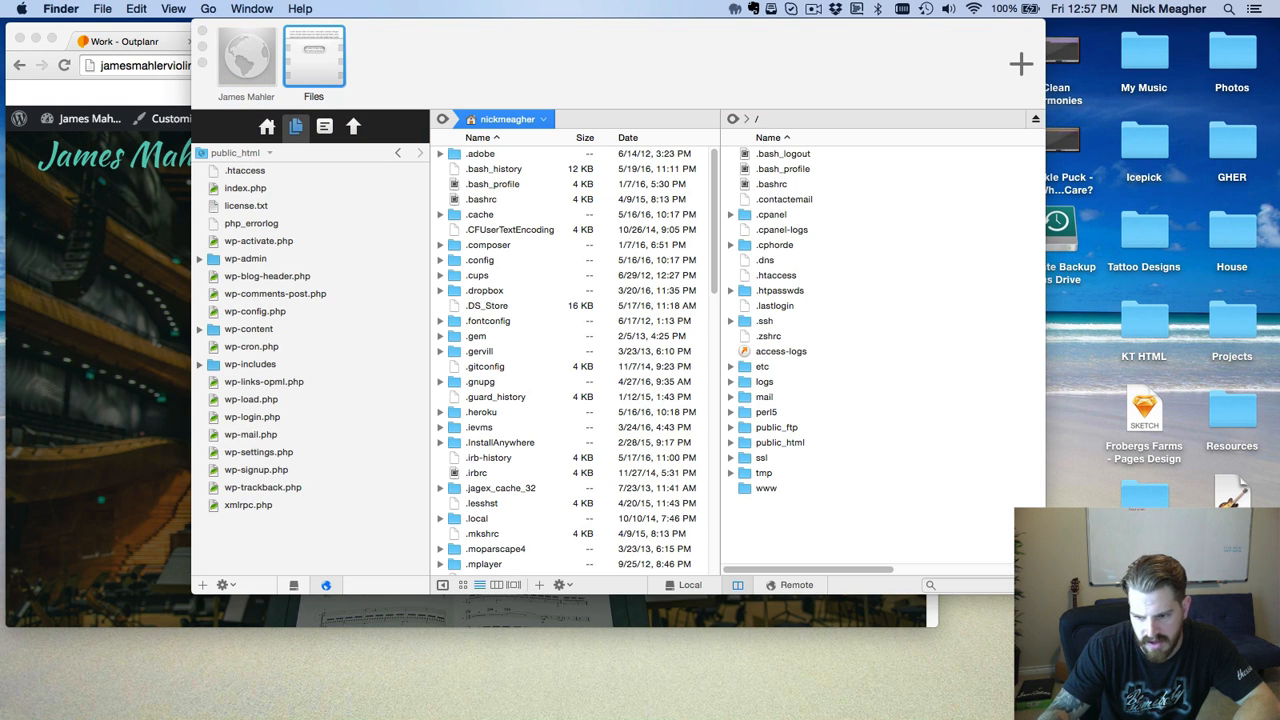
click(133, 390)
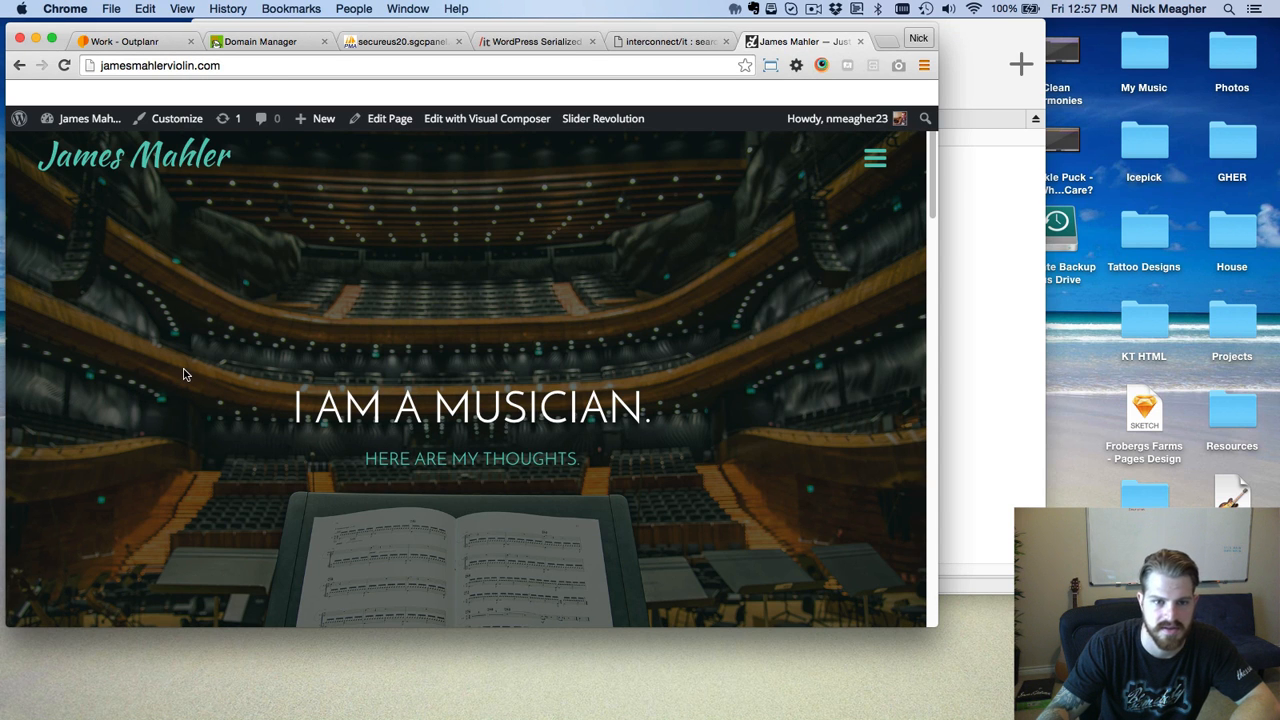
scroll(181, 364, down, 15)
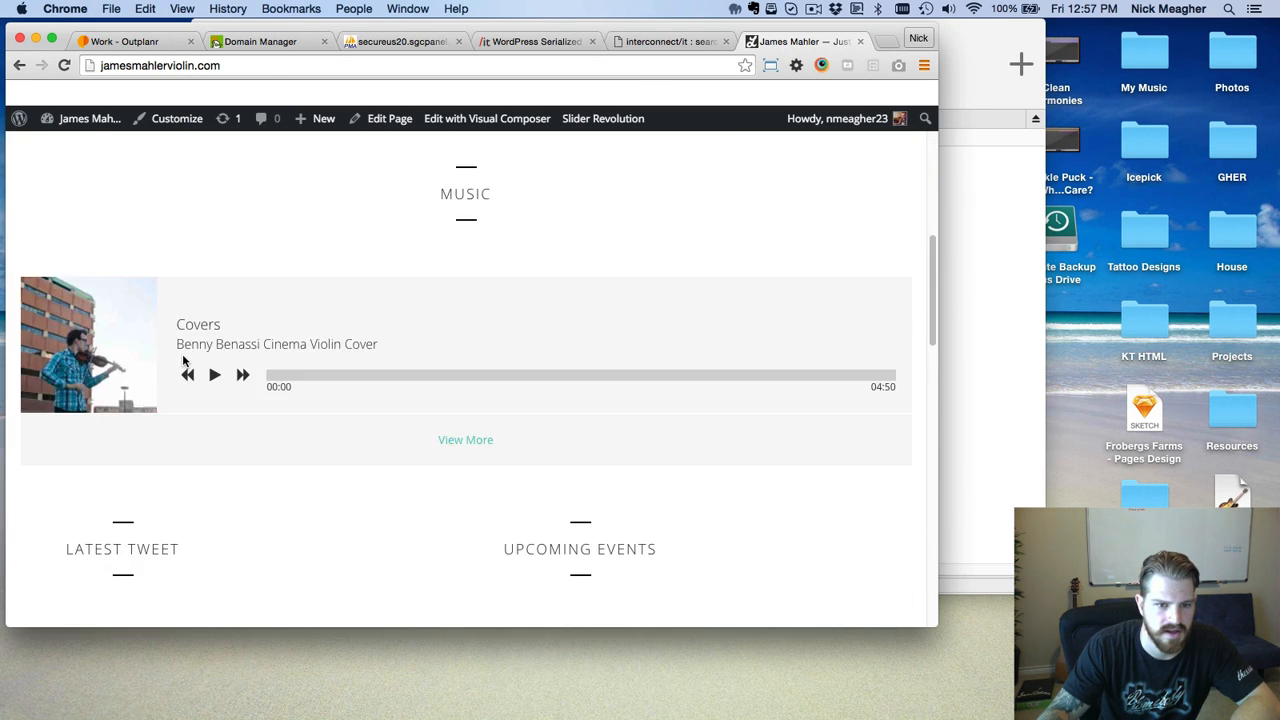
scroll(183, 361, down, 8)
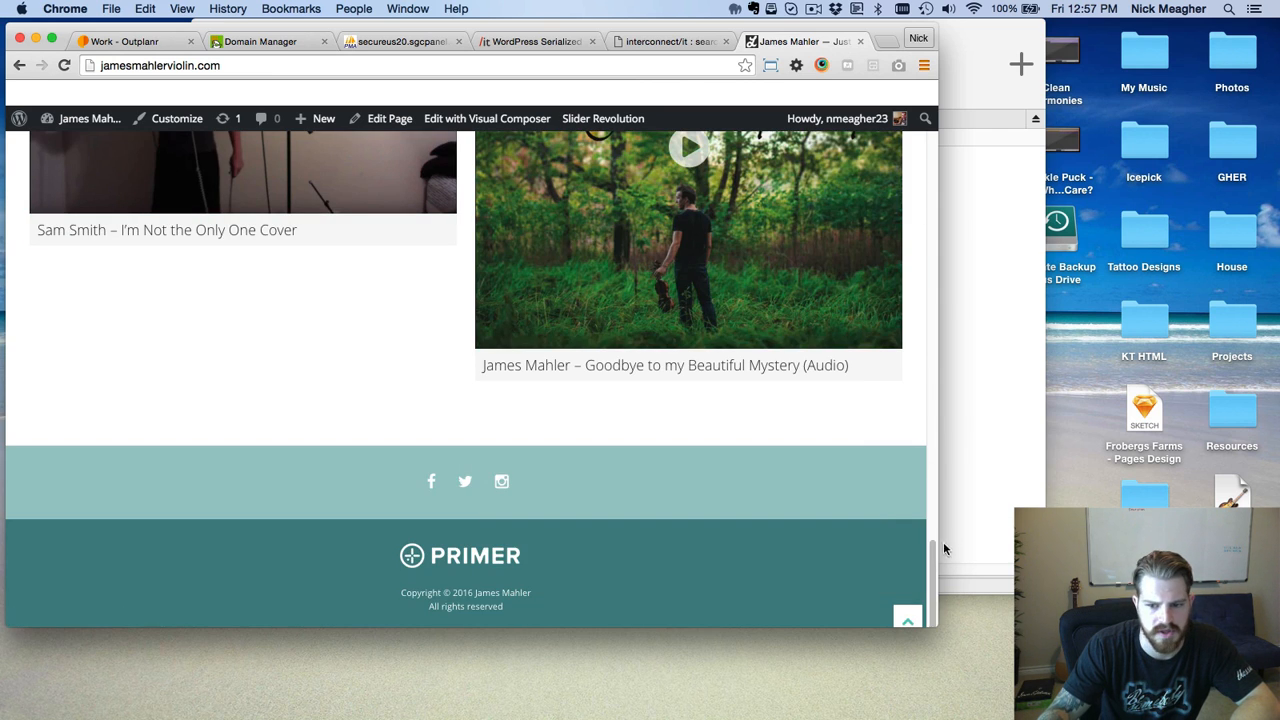
drag(932, 549, 756, 6)
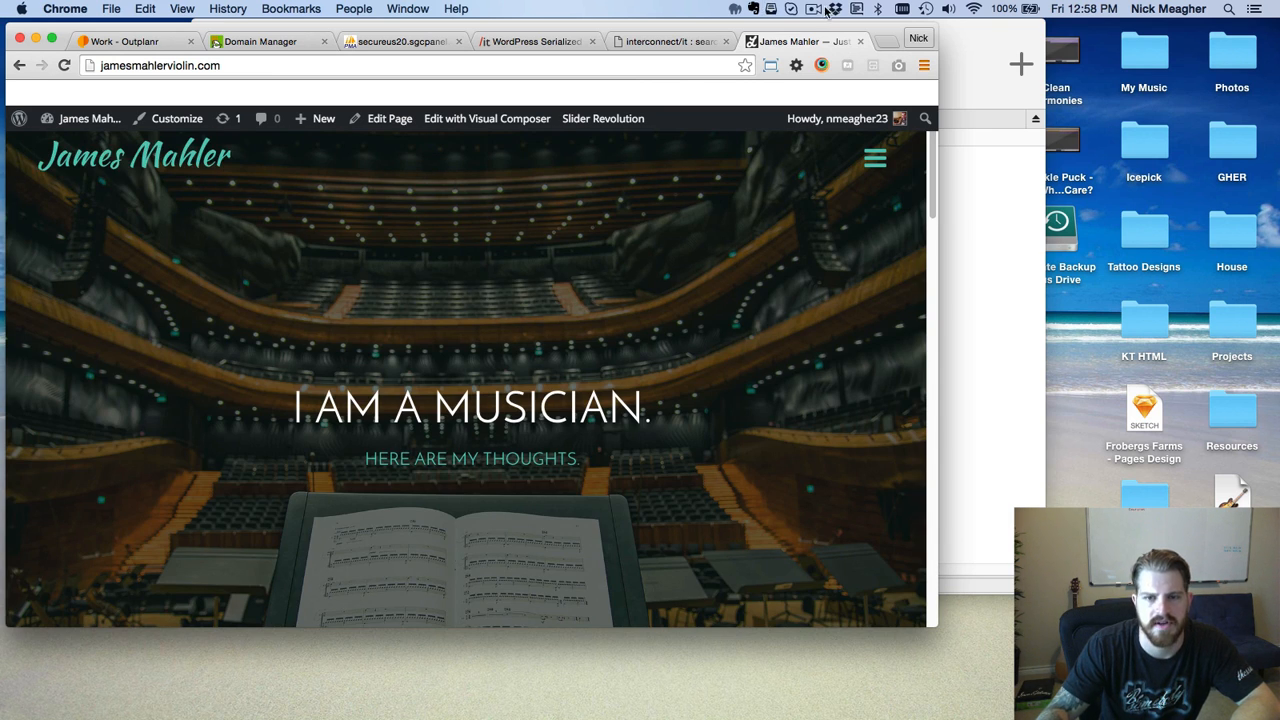